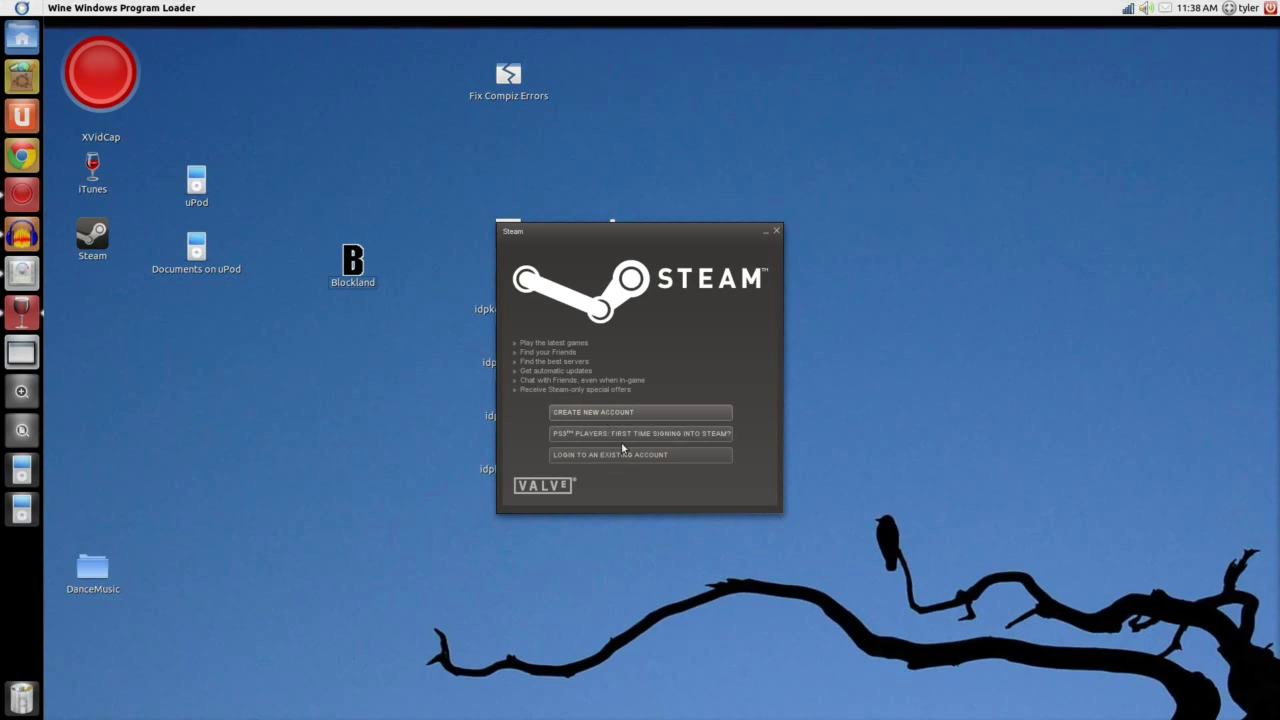
Log in to the existing Steam account with its name, password and Remember my password ticked.
{"action": "left_click", "coordinate": [619, 456]}
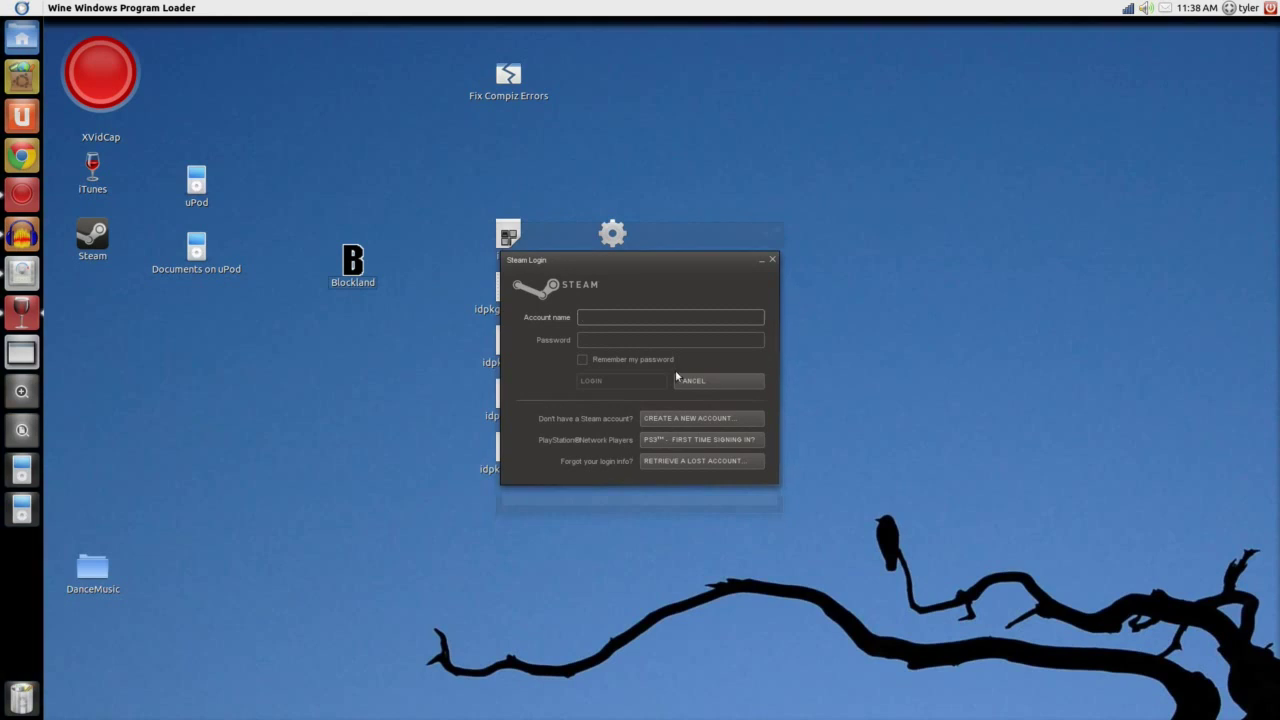
{"action": "type", "text": "spng453"}
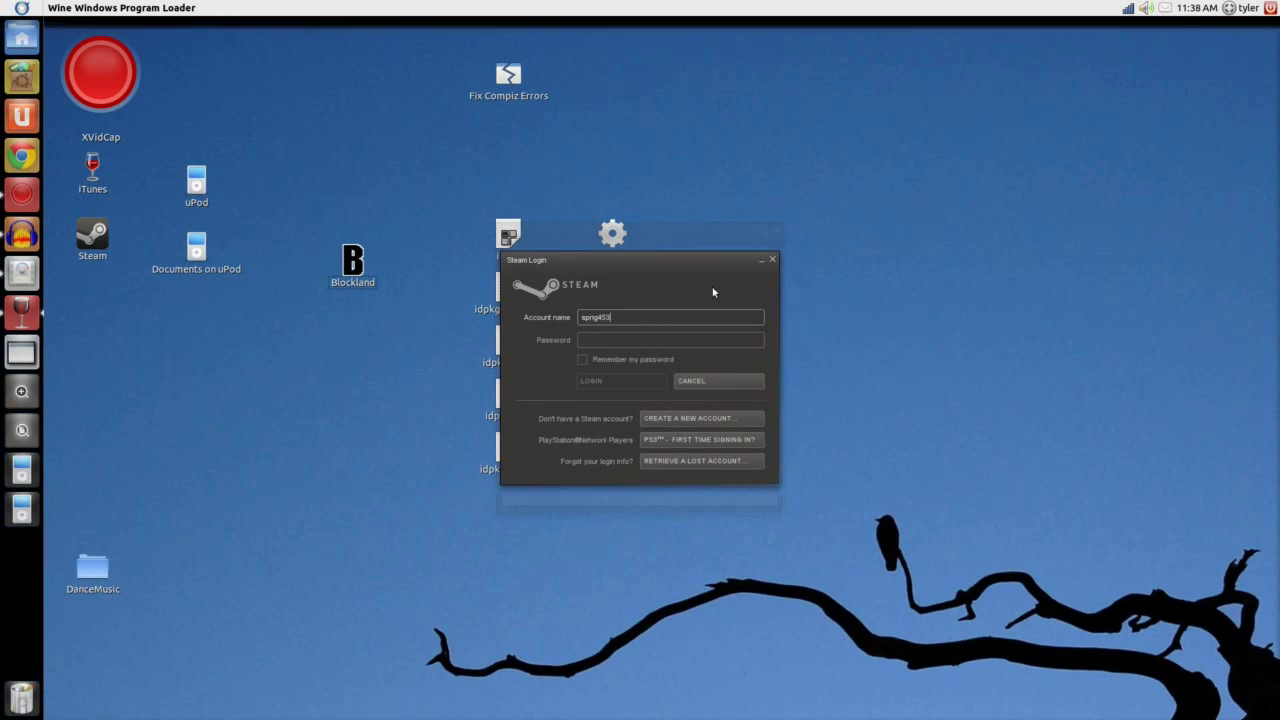
{"action": "key", "text": "Tab"}
{"action": "left_click", "coordinate": [584, 359]}
{"action": "left_click", "coordinate": [605, 336]}
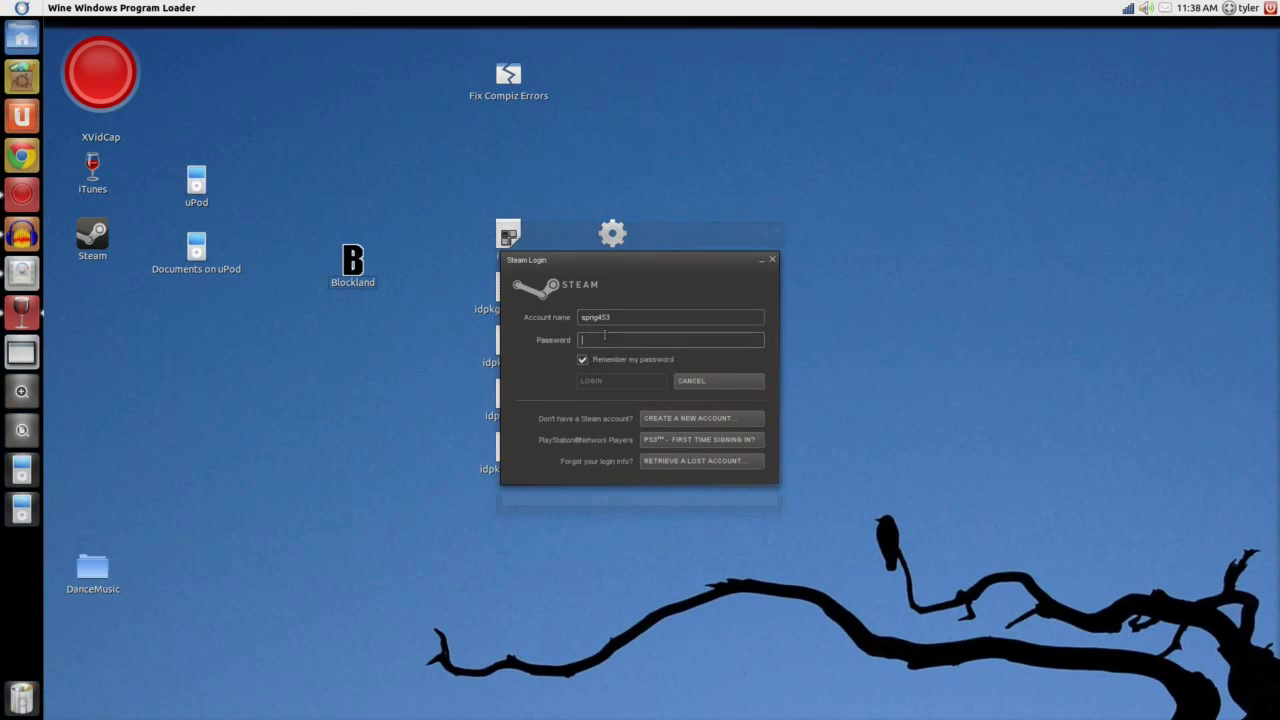
{"action": "type", "text": "*********"}
{"action": "key", "text": "Return"}
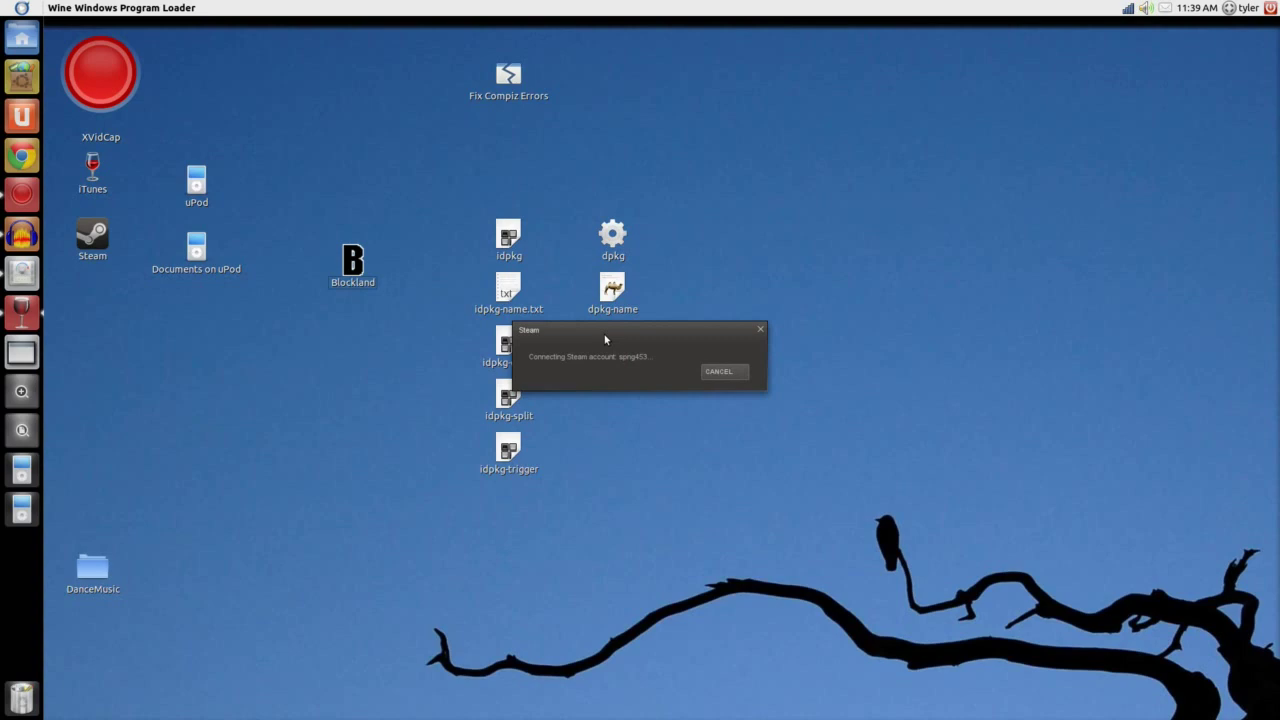
{"action": "key", "text": "ctrl+super"}
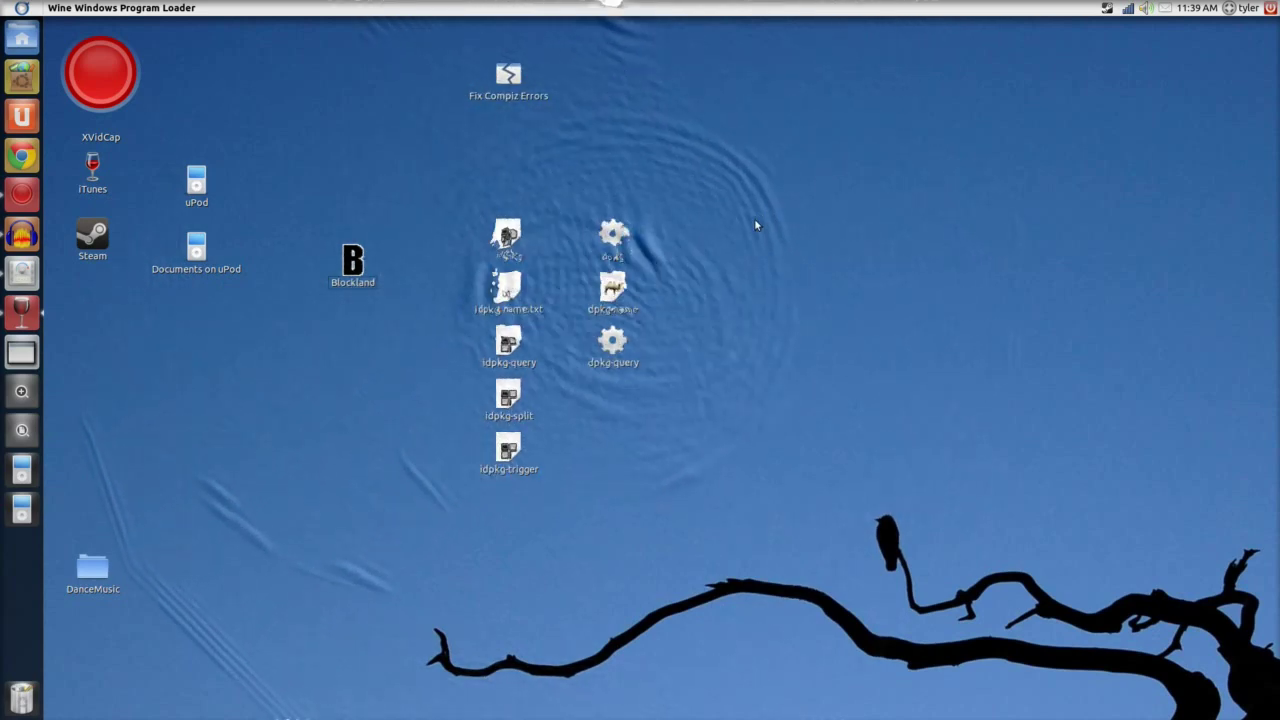
Paint Compiz fire trails across the desktop while Steam finishes logging in.
{"action": "mouse_move", "coordinate": [840, 162]}
{"action": "left_mouse_down"}
{"action": "mouse_move", "coordinate": [671, 260]}
{"action": "mouse_move", "coordinate": [703, 274]}
{"action": "mouse_move", "coordinate": [690, 308]}
{"action": "left_mouse_up"}
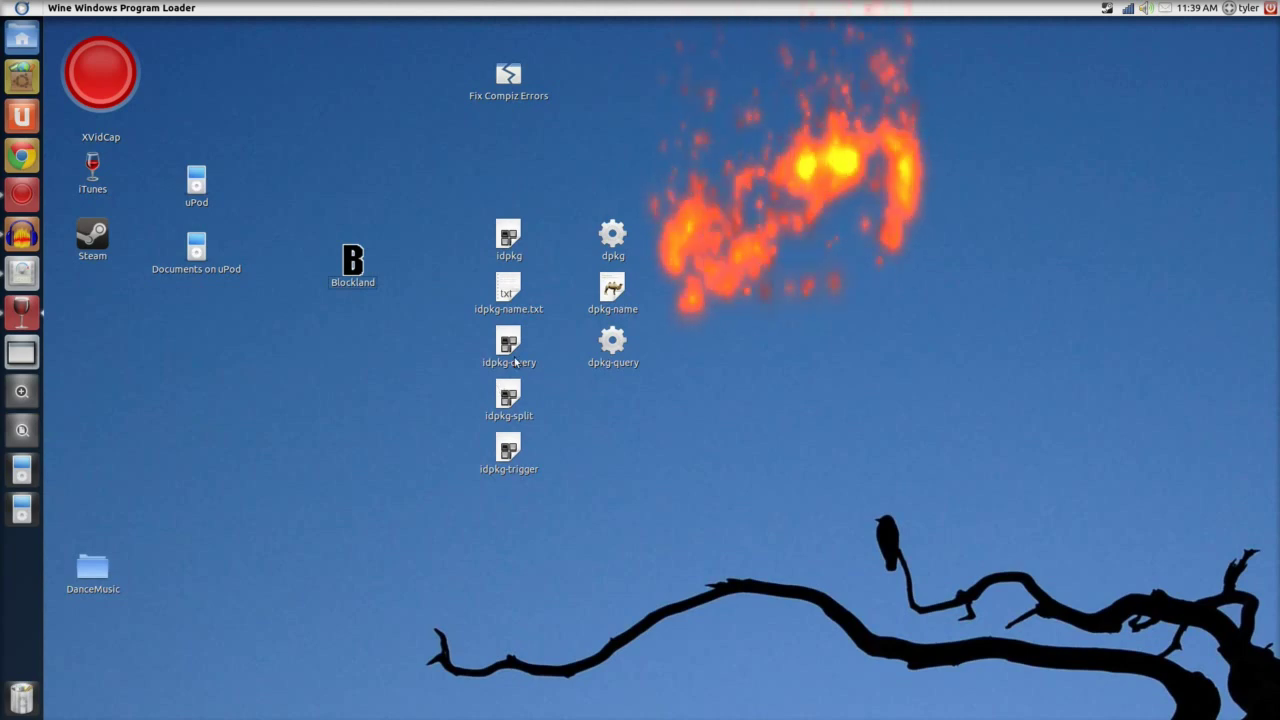
{"action": "mouse_move", "coordinate": [371, 272]}
{"action": "left_mouse_down"}
{"action": "mouse_move", "coordinate": [126, 260]}
{"action": "mouse_move", "coordinate": [446, 266]}
{"action": "left_mouse_up"}
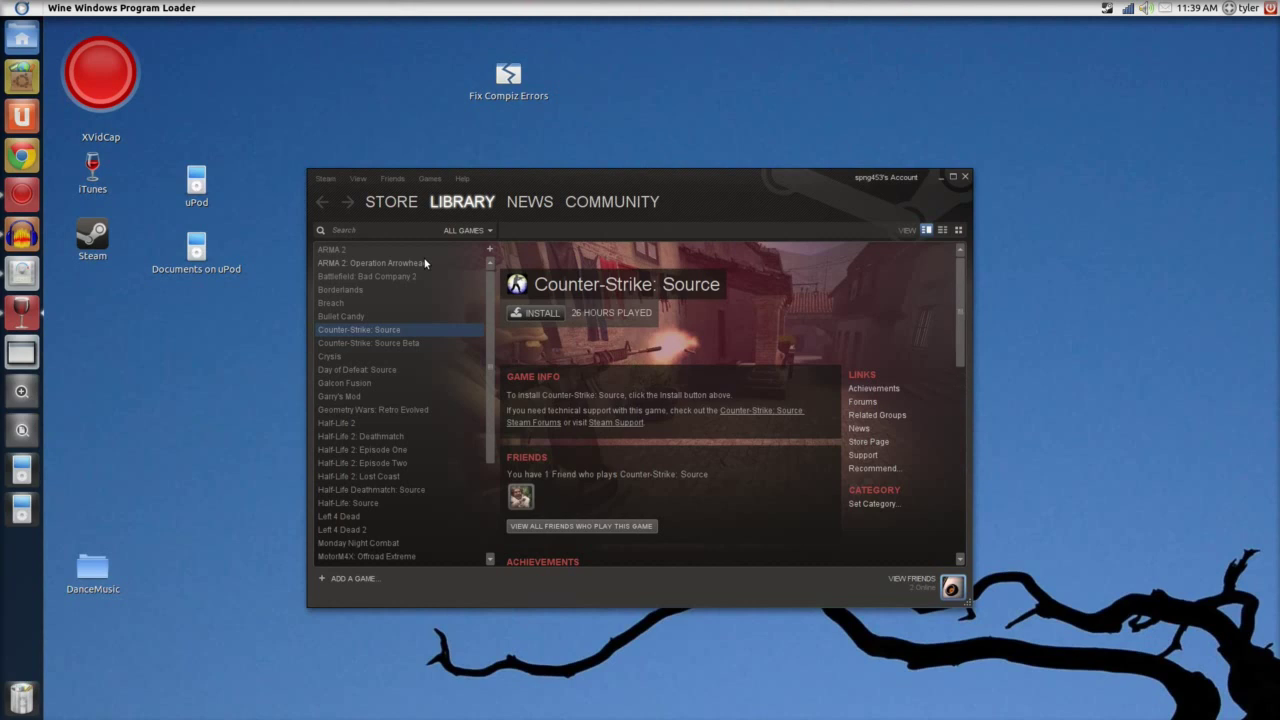
Maximize the Steam window showing the Counter-Strike: Source library page.
{"action": "left_click", "coordinate": [953, 177]}
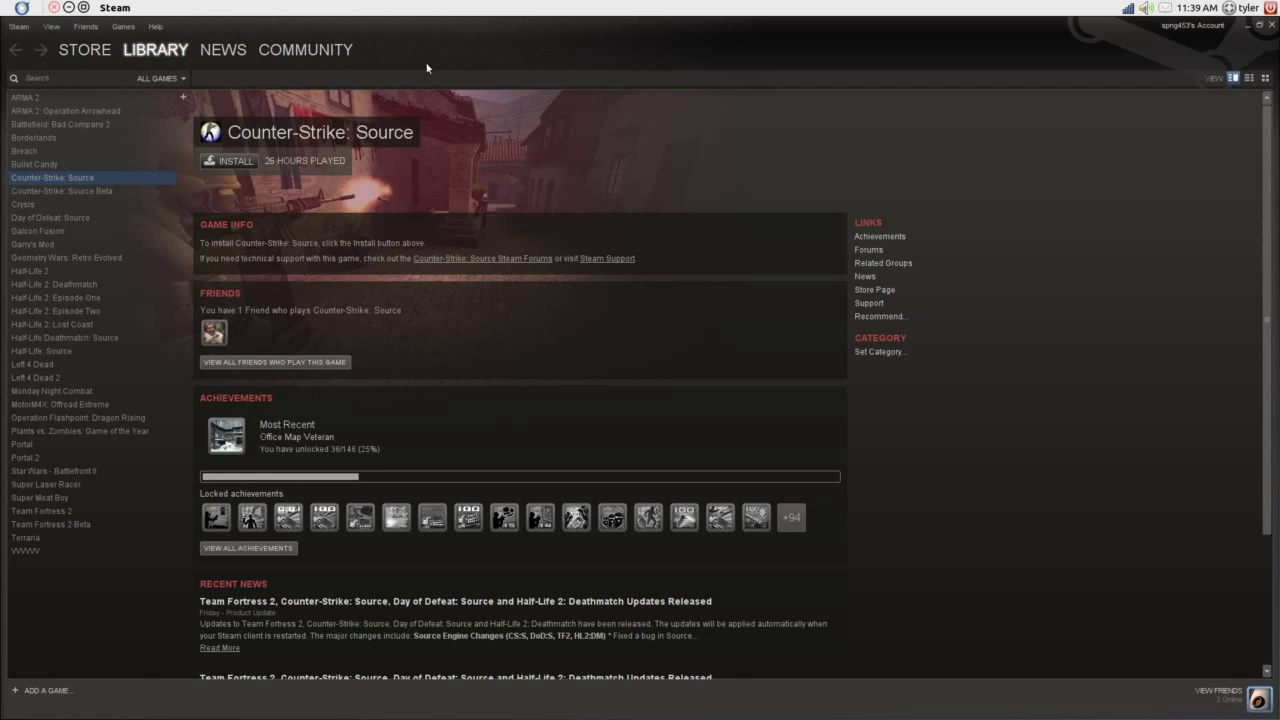
{"action": "mouse_move", "coordinate": [5, 8]}
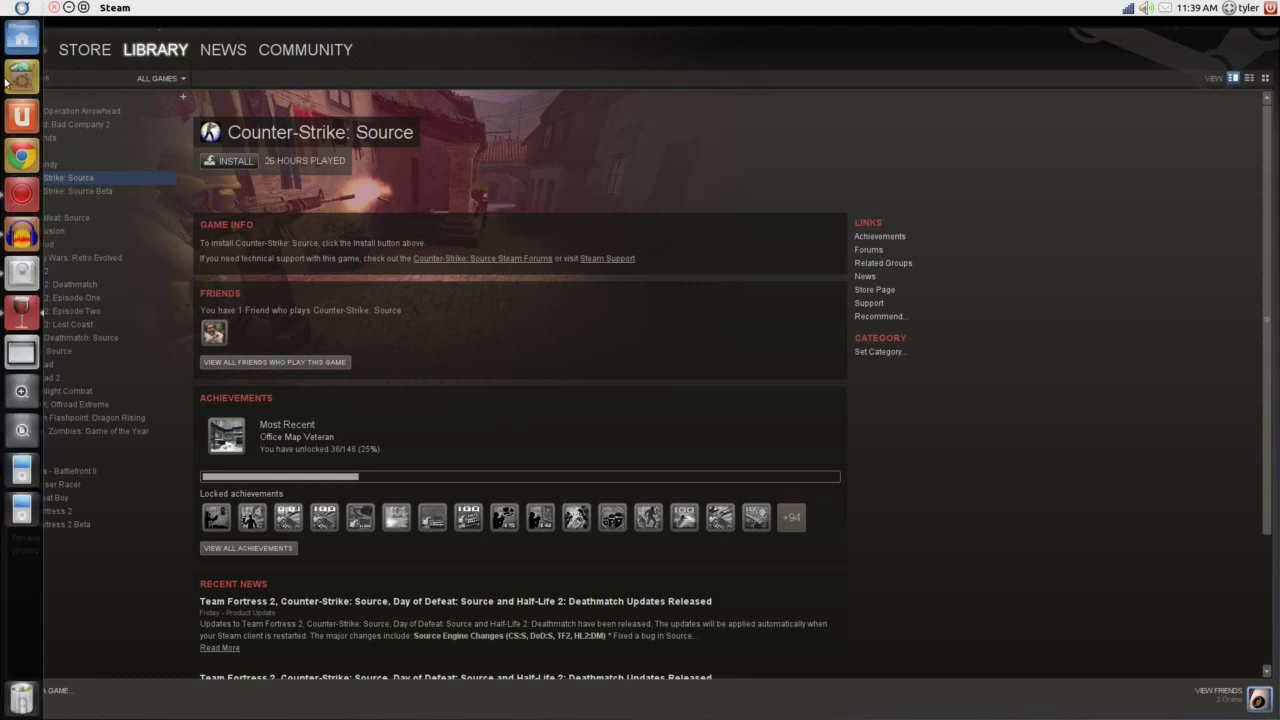
{"action": "left_click", "coordinate": [8, 402]}
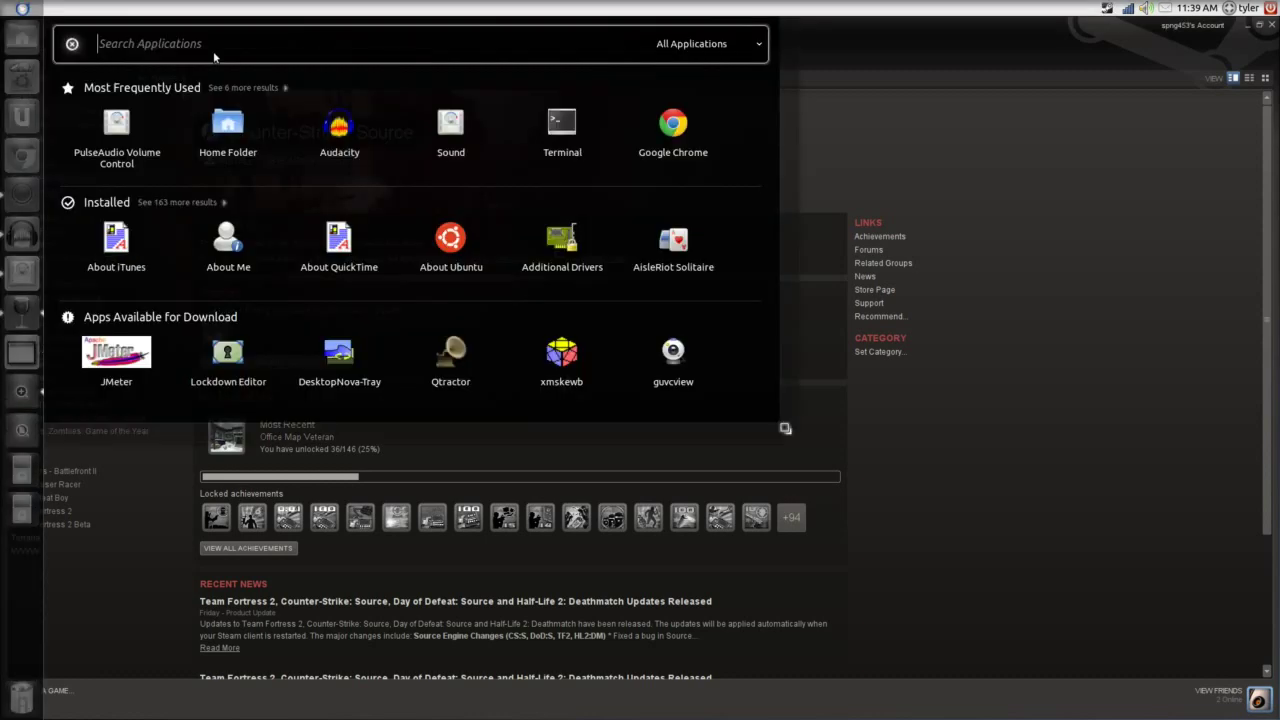
{"action": "left_click", "coordinate": [232, 132]}
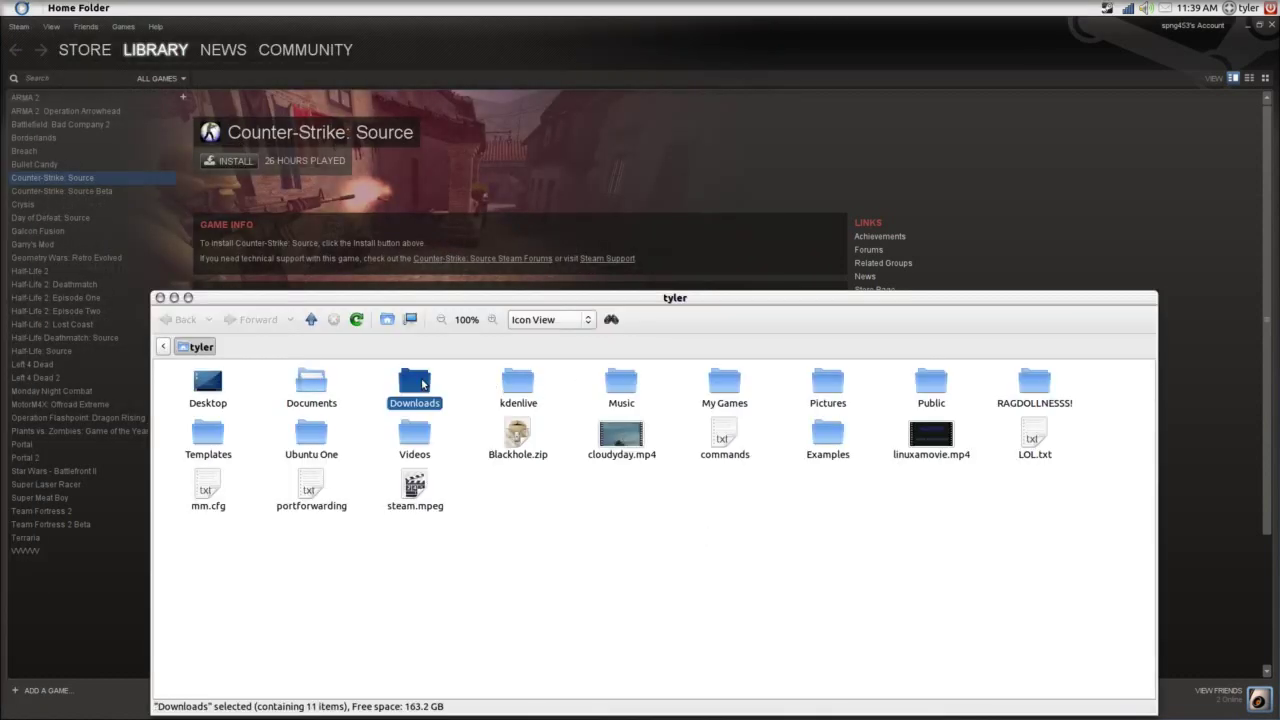
{"action": "double_click", "coordinate": [427, 388]}
{"action": "left_click", "coordinate": [621, 390]}
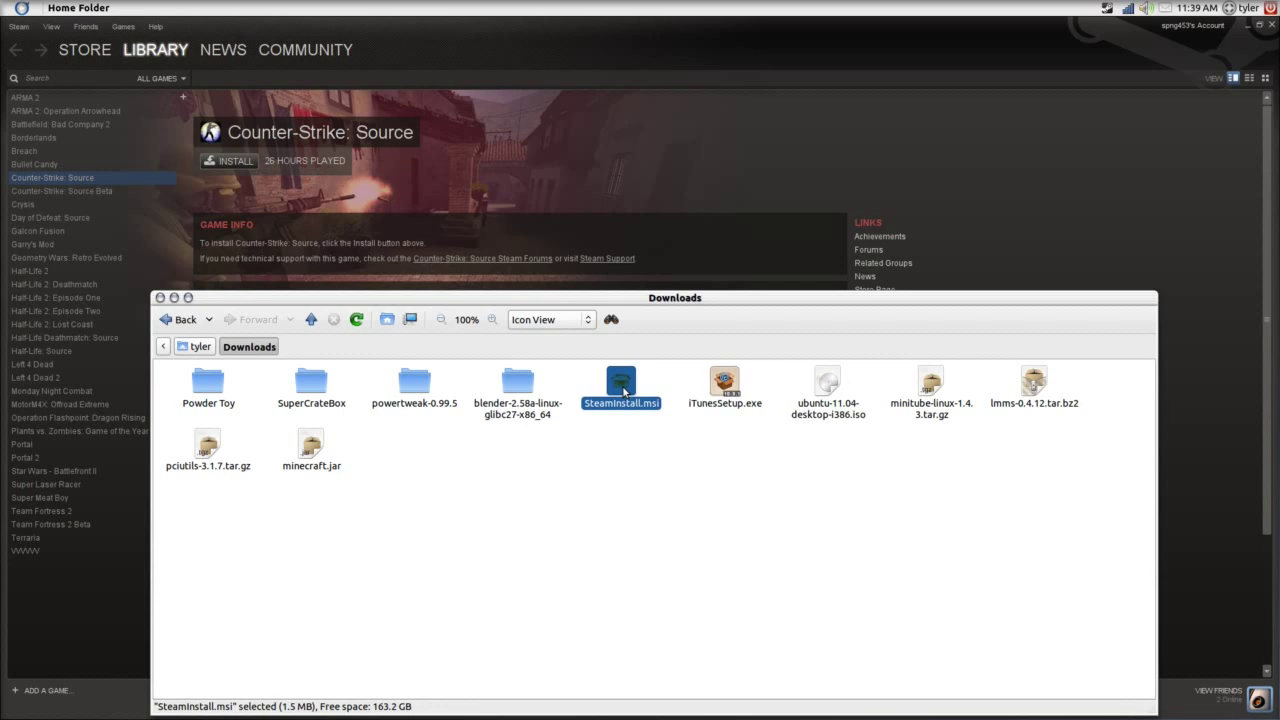
{"action": "right_click", "coordinate": [621, 385]}
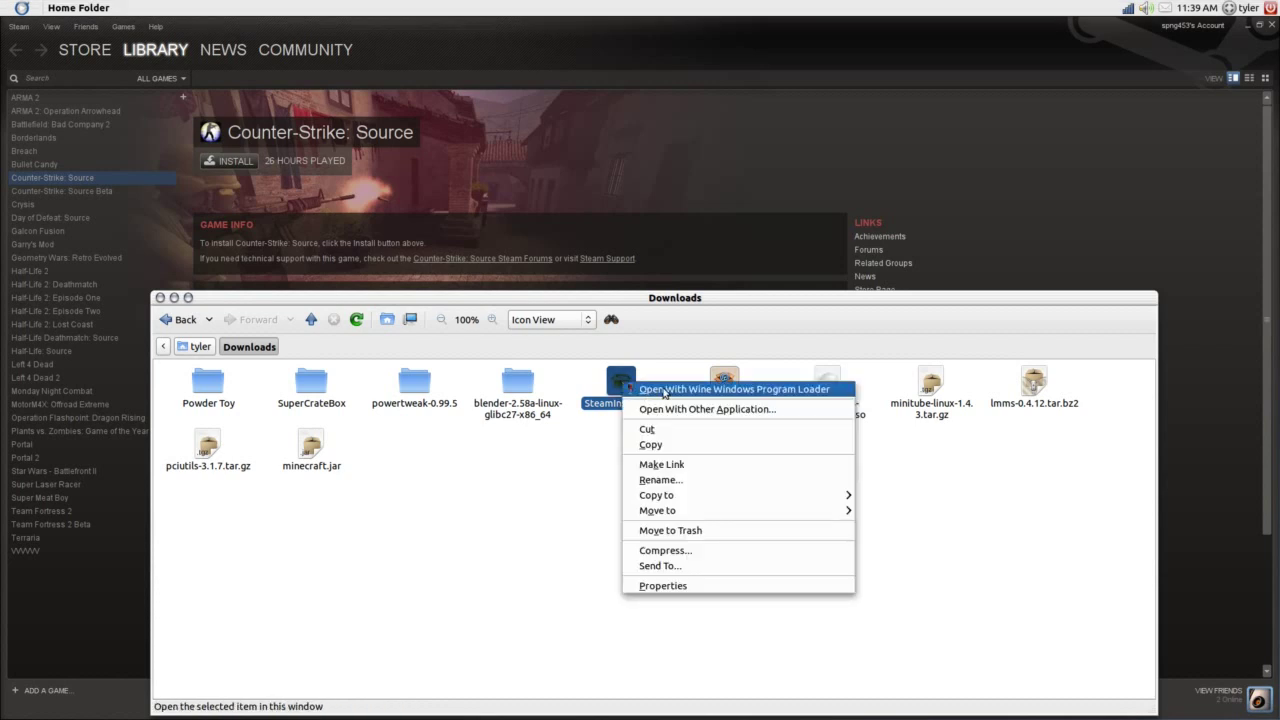
{"action": "left_click", "coordinate": [1057, 534]}
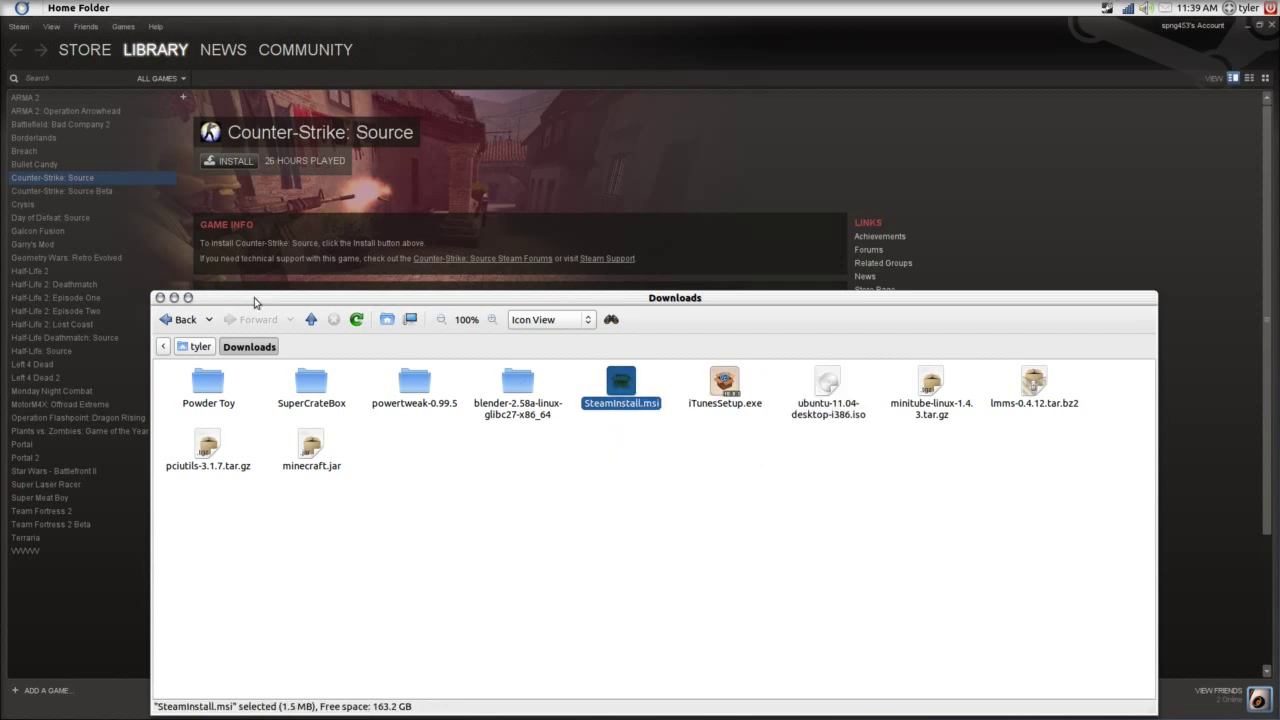
{"action": "left_click", "coordinate": [159, 298]}
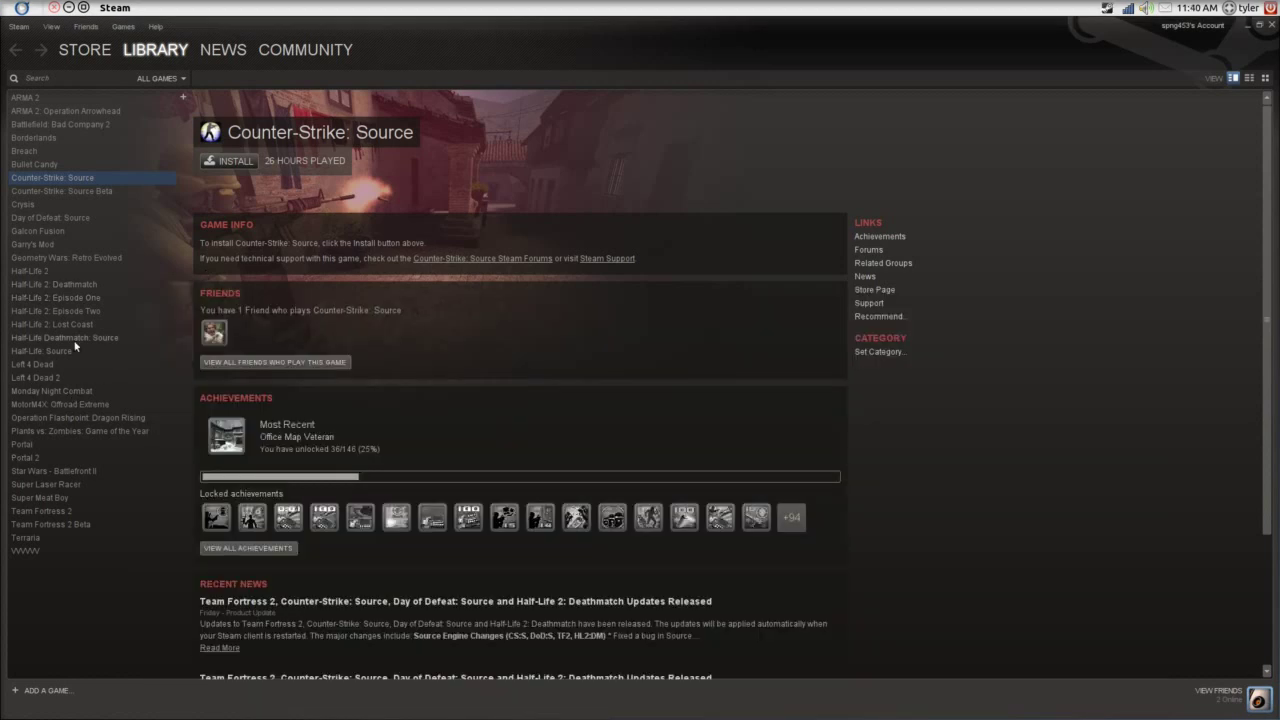
Select Team Fortress 2 and open the Home Folder 'commands' note in gedit beside it.
{"action": "left_click", "coordinate": [72, 510]}
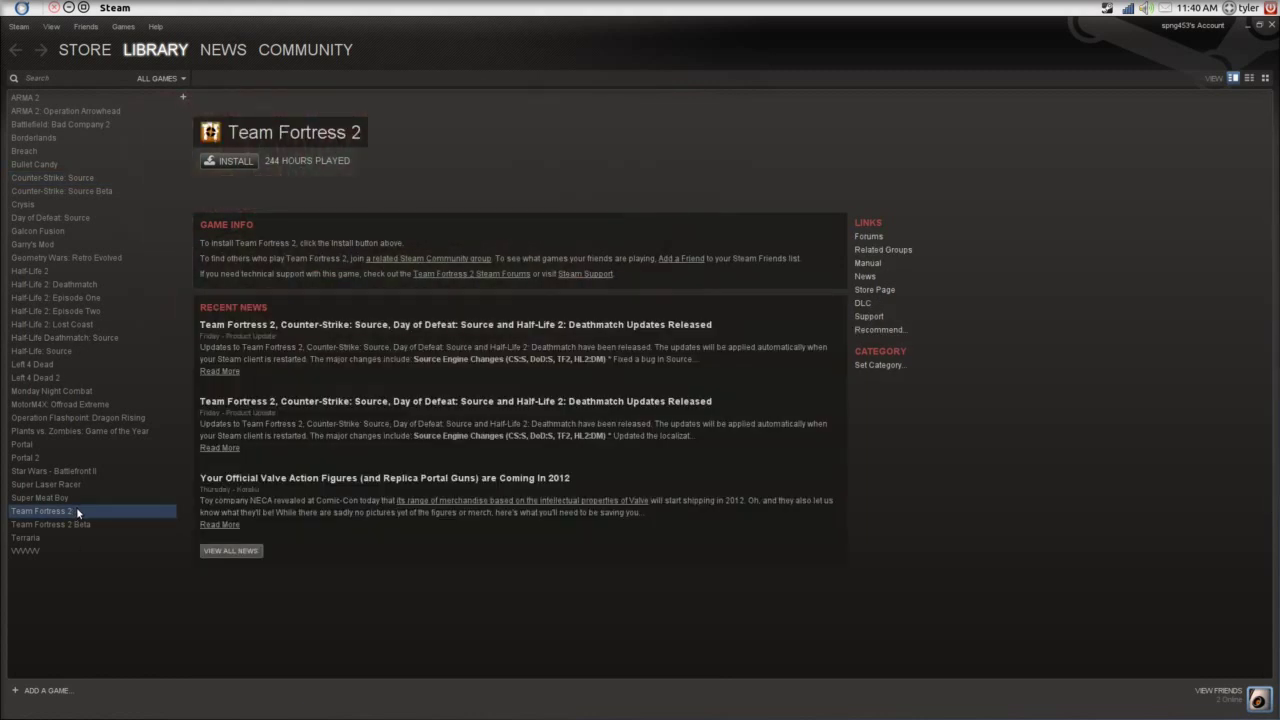
{"action": "mouse_move", "coordinate": [20, 376]}
{"action": "left_click", "coordinate": [24, 38]}
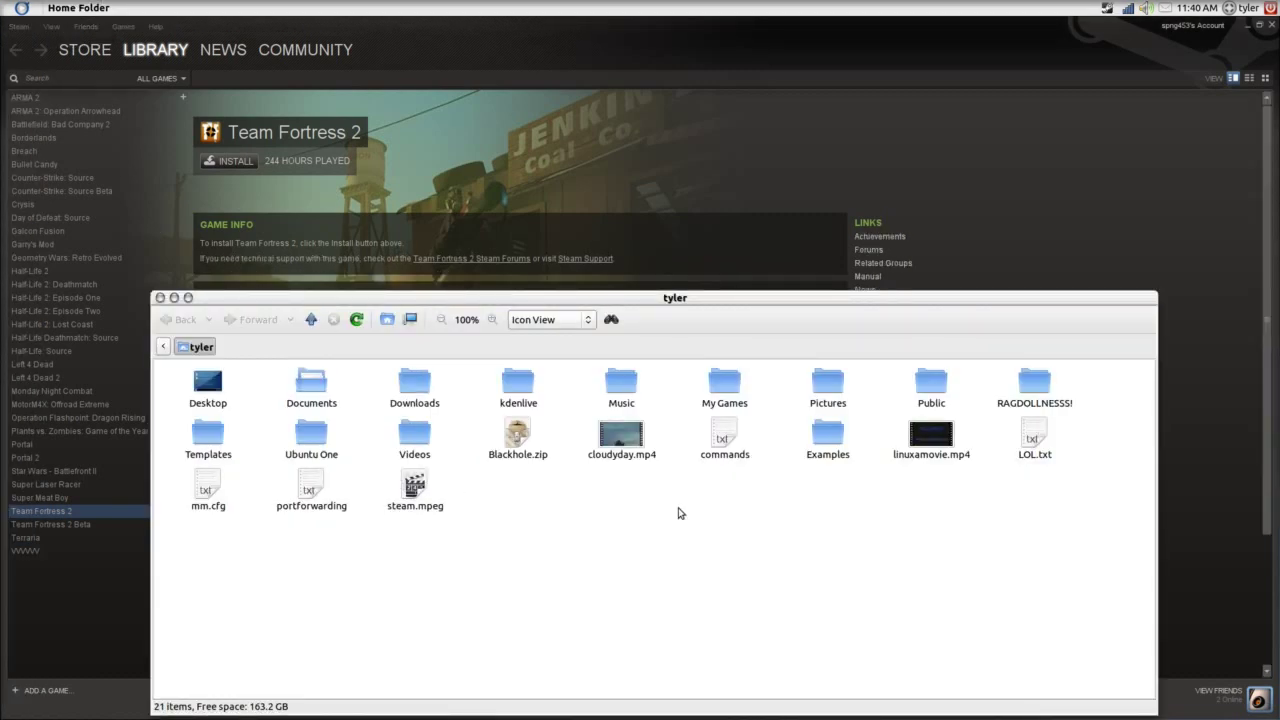
{"action": "left_click", "coordinate": [712, 432]}
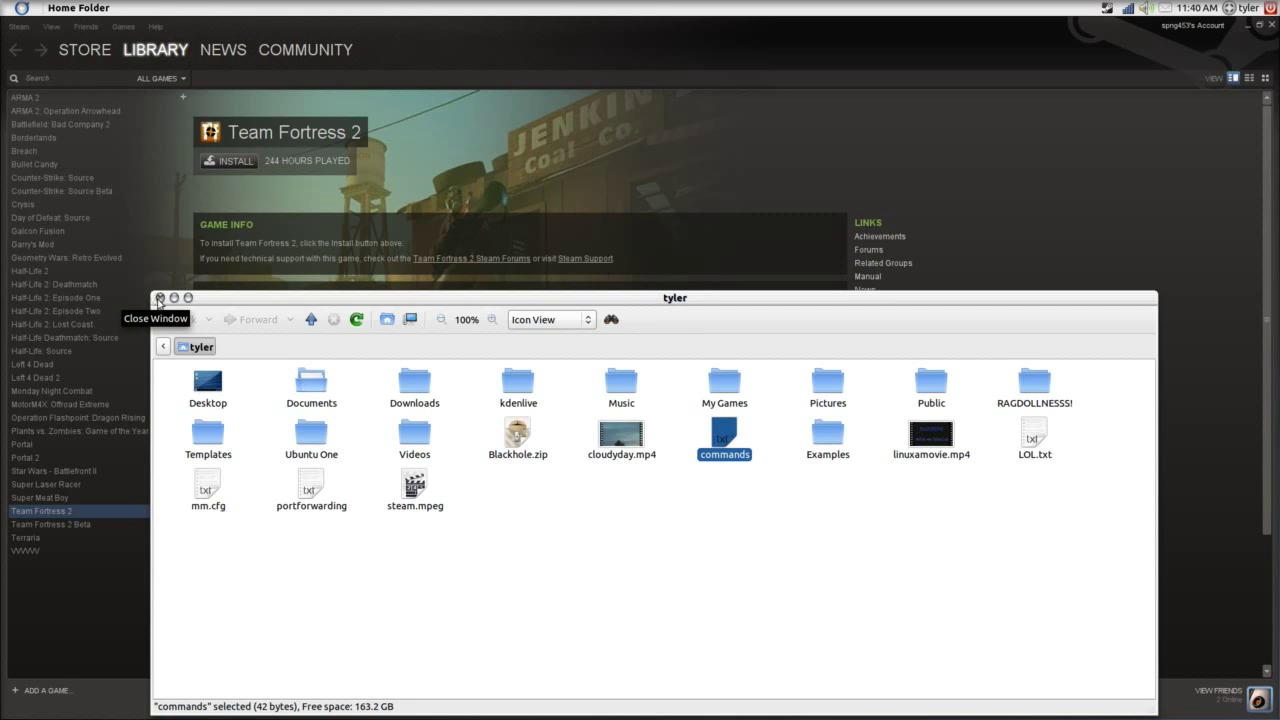
{"action": "left_click_drag", "start_coordinate": [157, 298], "coordinate": [330, 298]}
{"action": "left_click", "coordinate": [331, 295]}
{"action": "left_click_drag", "start_coordinate": [300, 22], "coordinate": [1019, 95]}
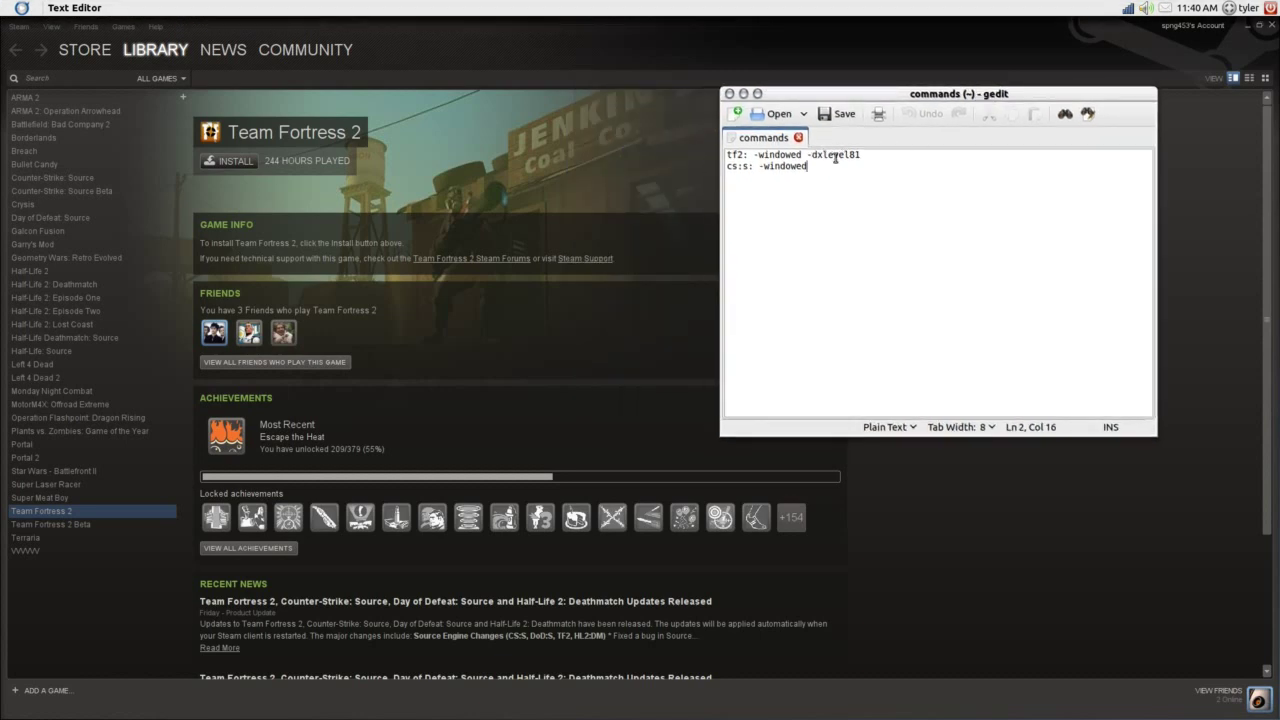
Open the Set Launch Options dialog from Team Fortress 2's Properties.
{"action": "right_click", "coordinate": [138, 511]}
{"action": "left_click", "coordinate": [169, 671]}
{"action": "left_click", "coordinate": [534, 384]}
{"action": "mouse_move", "coordinate": [5, 172]}
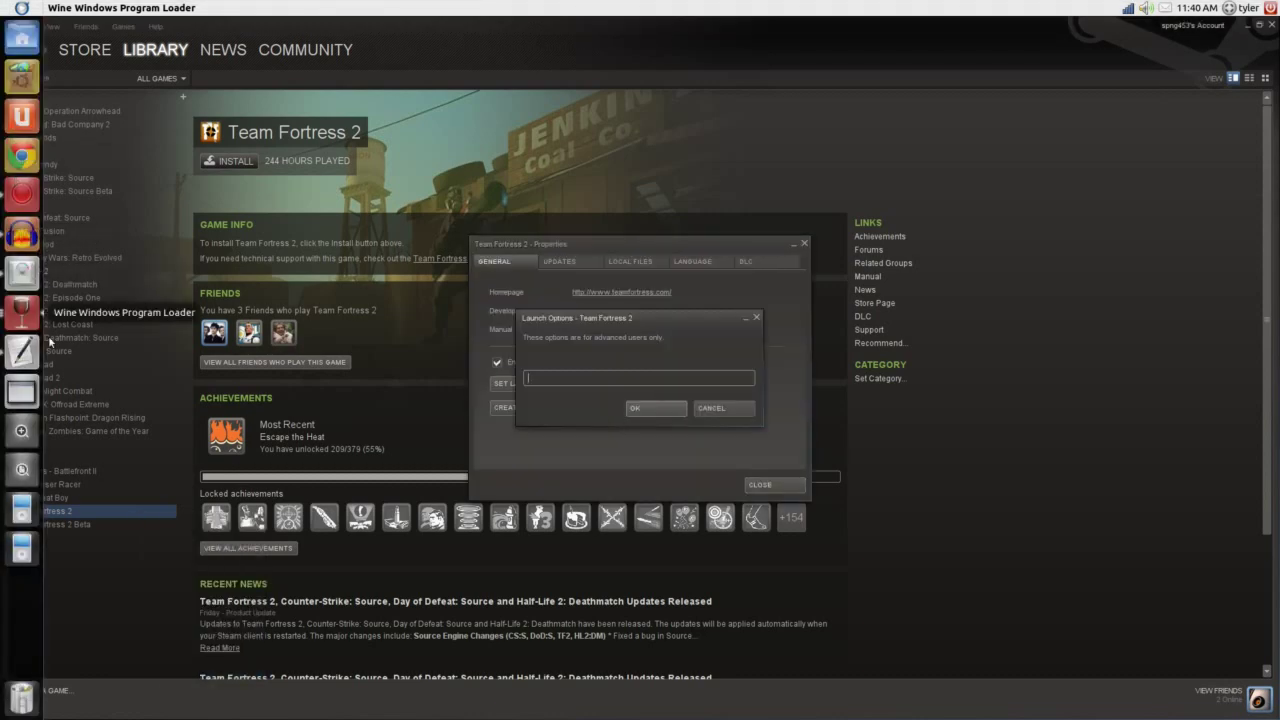
Change -dxlevel81 to -dxlevel 81 in the 'commands' note and save it.
{"action": "left_click", "coordinate": [22, 350]}
{"action": "left_click_drag", "start_coordinate": [1052, 92], "coordinate": [961, 98]}
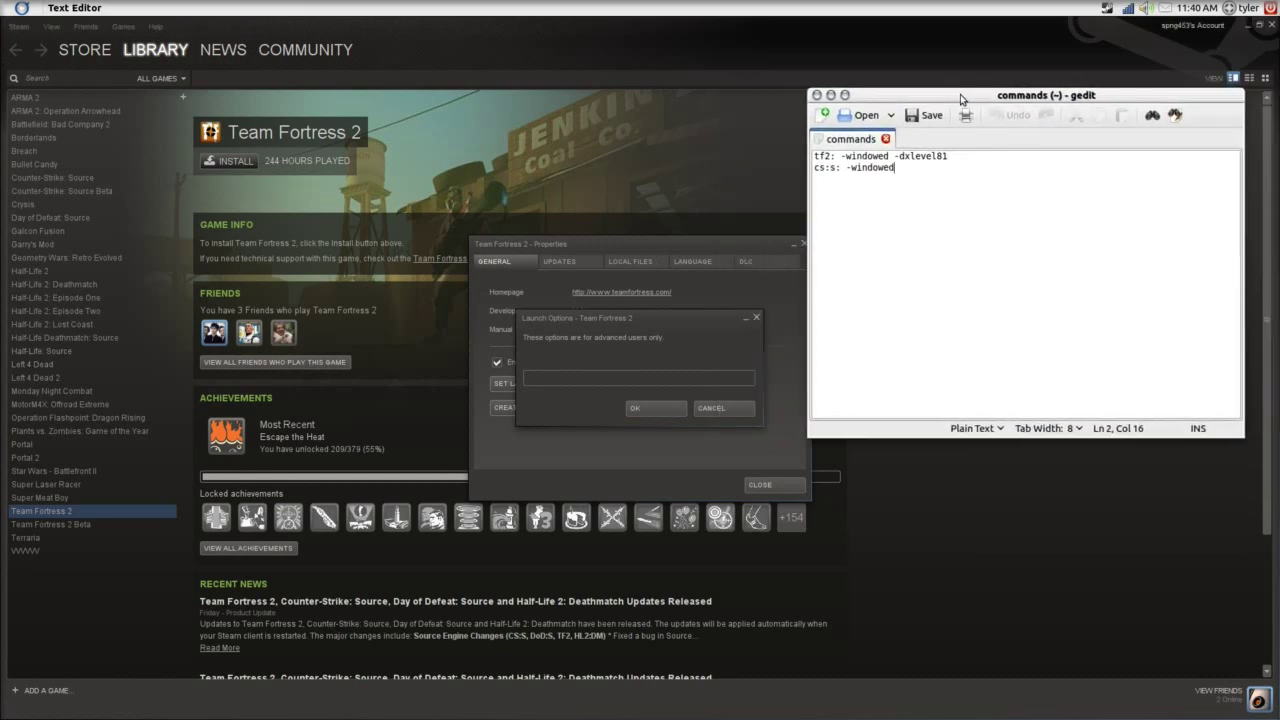
{"action": "left_click_drag", "start_coordinate": [950, 157], "coordinate": [895, 157]}
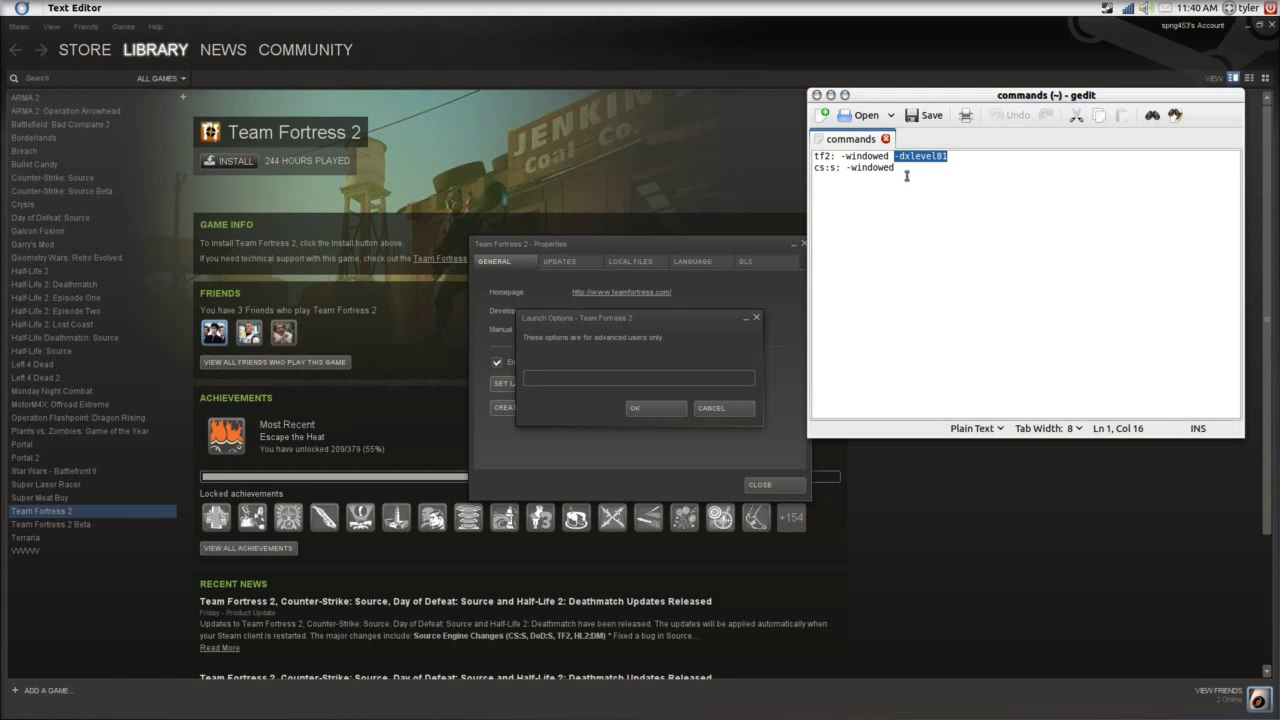
{"action": "left_click", "coordinate": [936, 158]}
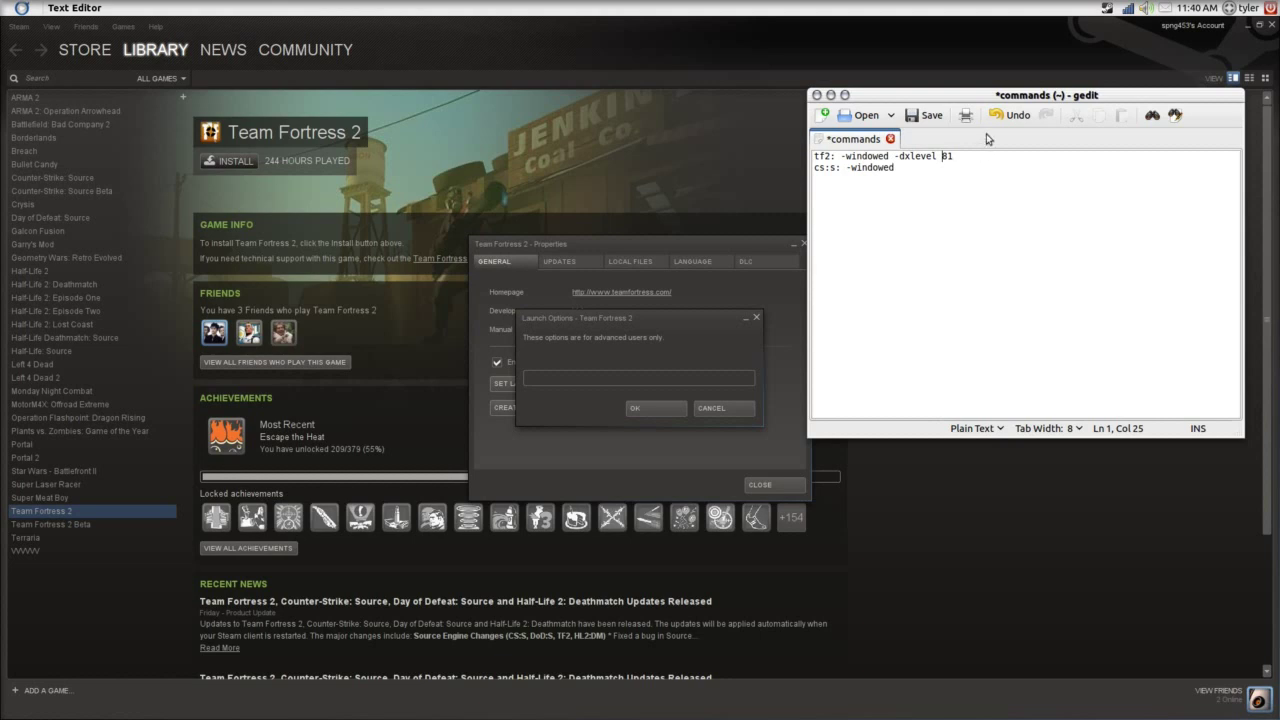
{"action": "left_click", "coordinate": [924, 115]}
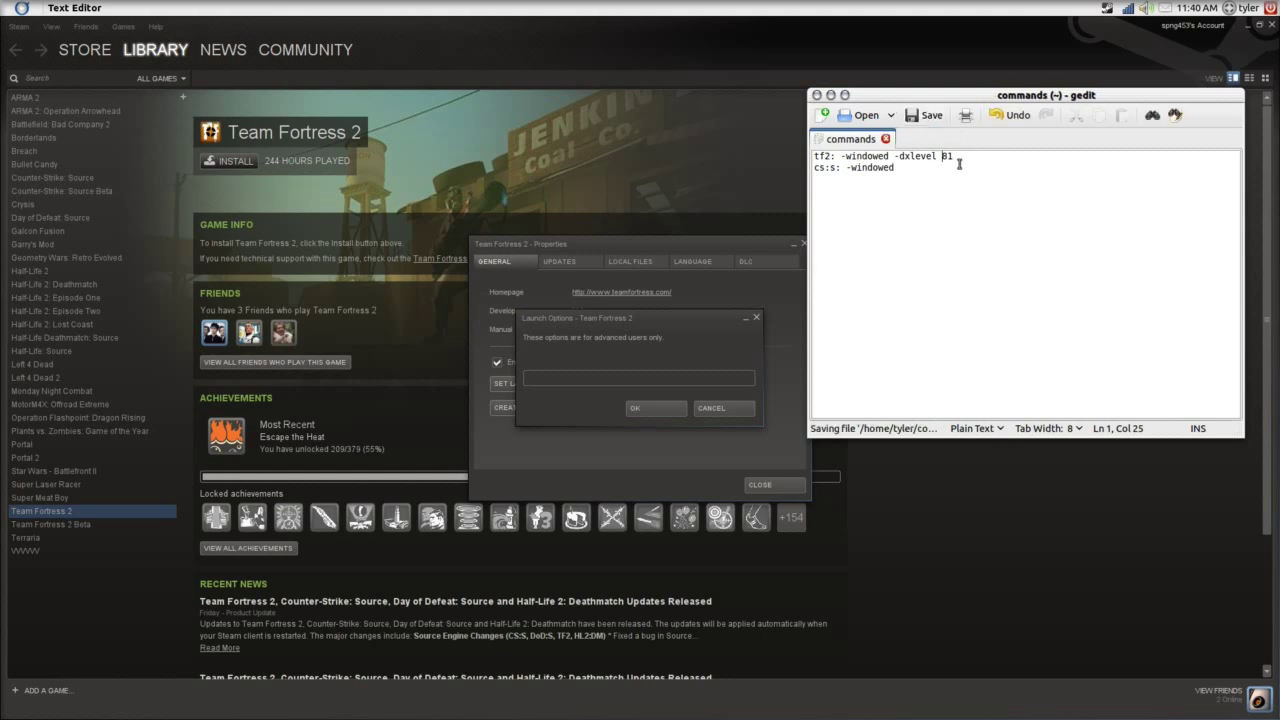
{"action": "left_click_drag", "start_coordinate": [960, 155], "coordinate": [931, 218]}
{"action": "left_click", "coordinate": [931, 218]}
{"action": "left_click", "coordinate": [681, 382]}
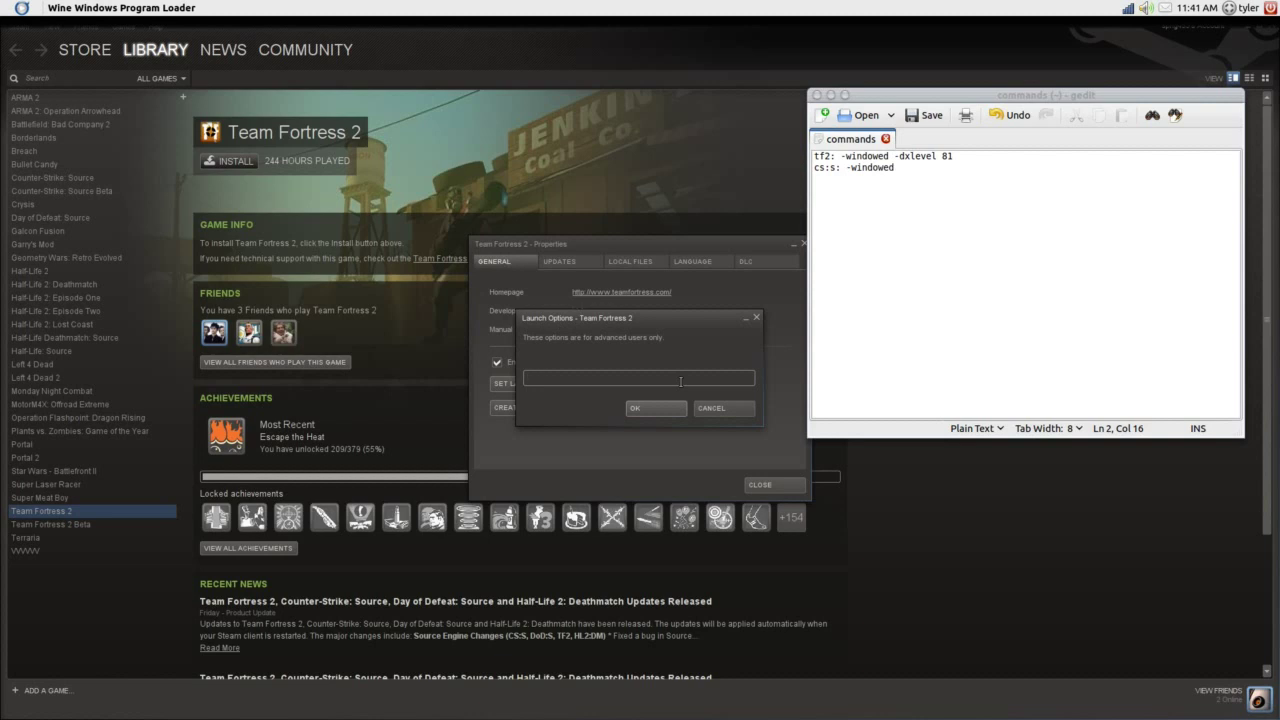
Enter -windowed -dxlevel 81 as Team Fortress 2's launch options.
{"action": "type", "text": "owed -"}
{"action": "type", "text": "dxlev"}
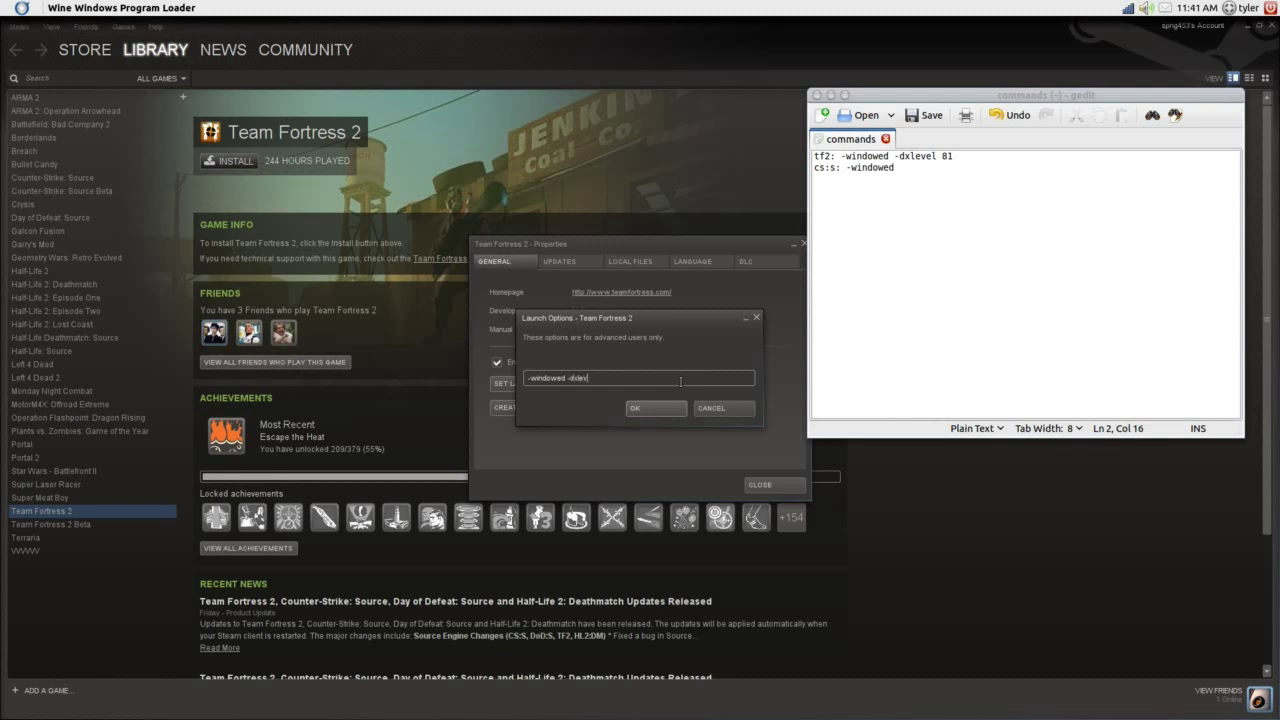
{"action": "type", "text": "el 81"}
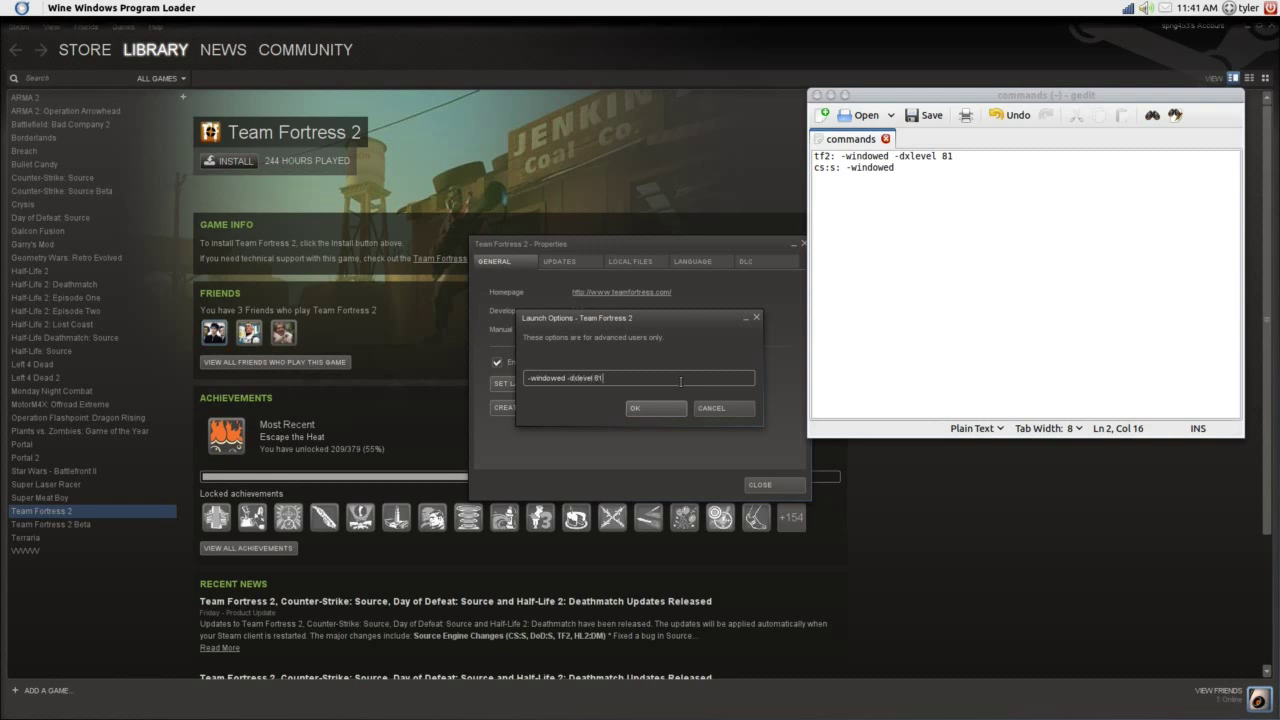
{"action": "left_click", "coordinate": [676, 408]}
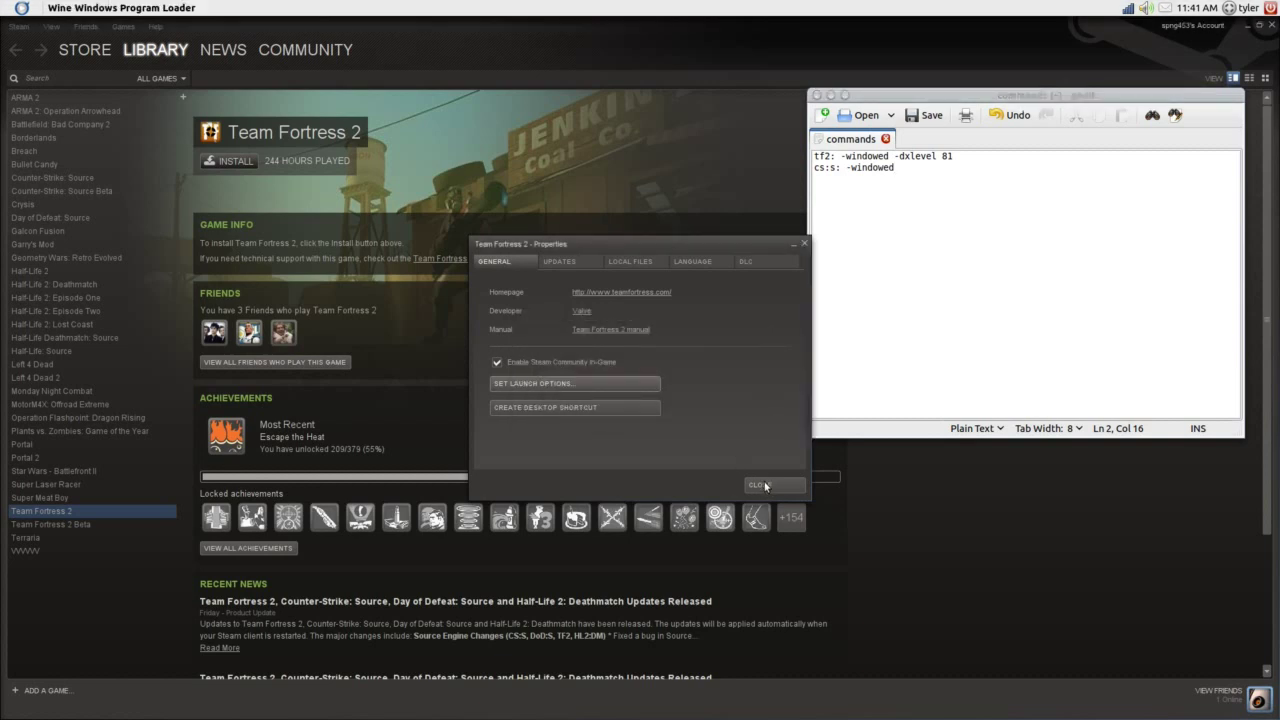
Look at the Premium DLC entry, confirm the launch options are kept, and close Properties.
{"action": "left_click", "coordinate": [752, 261]}
{"action": "left_click", "coordinate": [603, 355]}
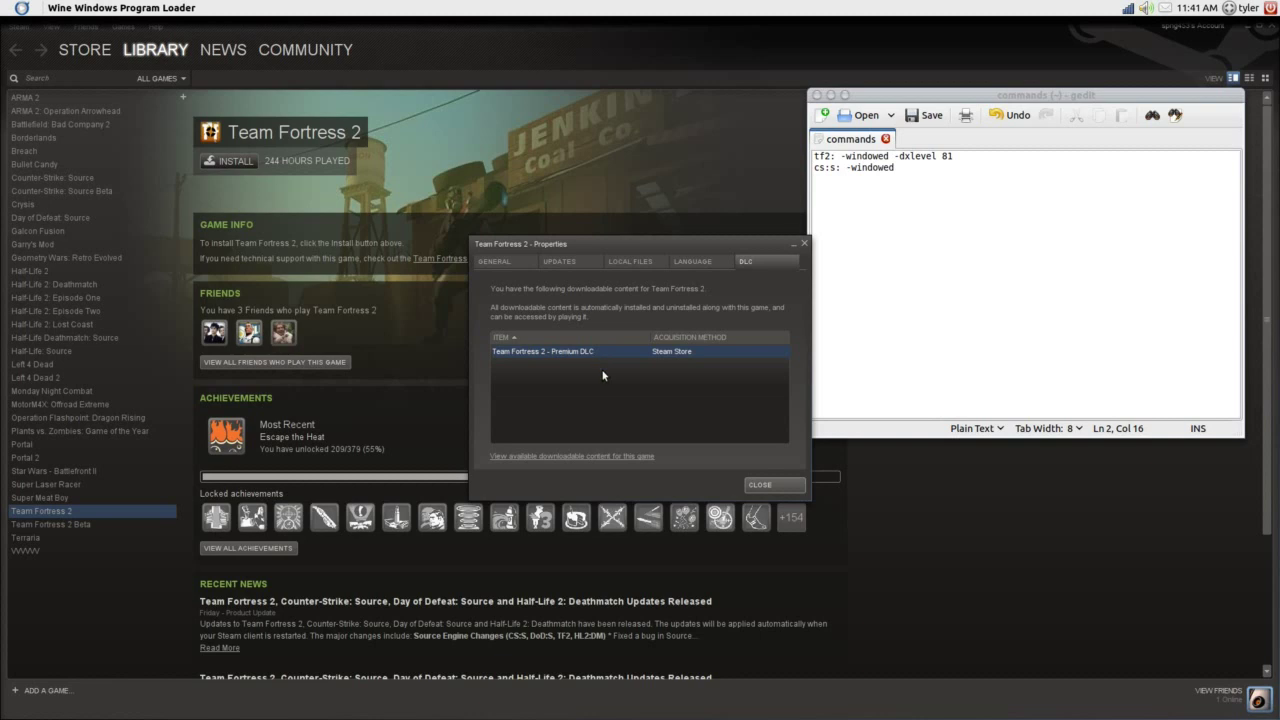
{"action": "left_click_drag", "start_coordinate": [487, 247], "coordinate": [494, 256]}
{"action": "left_click", "coordinate": [522, 268]}
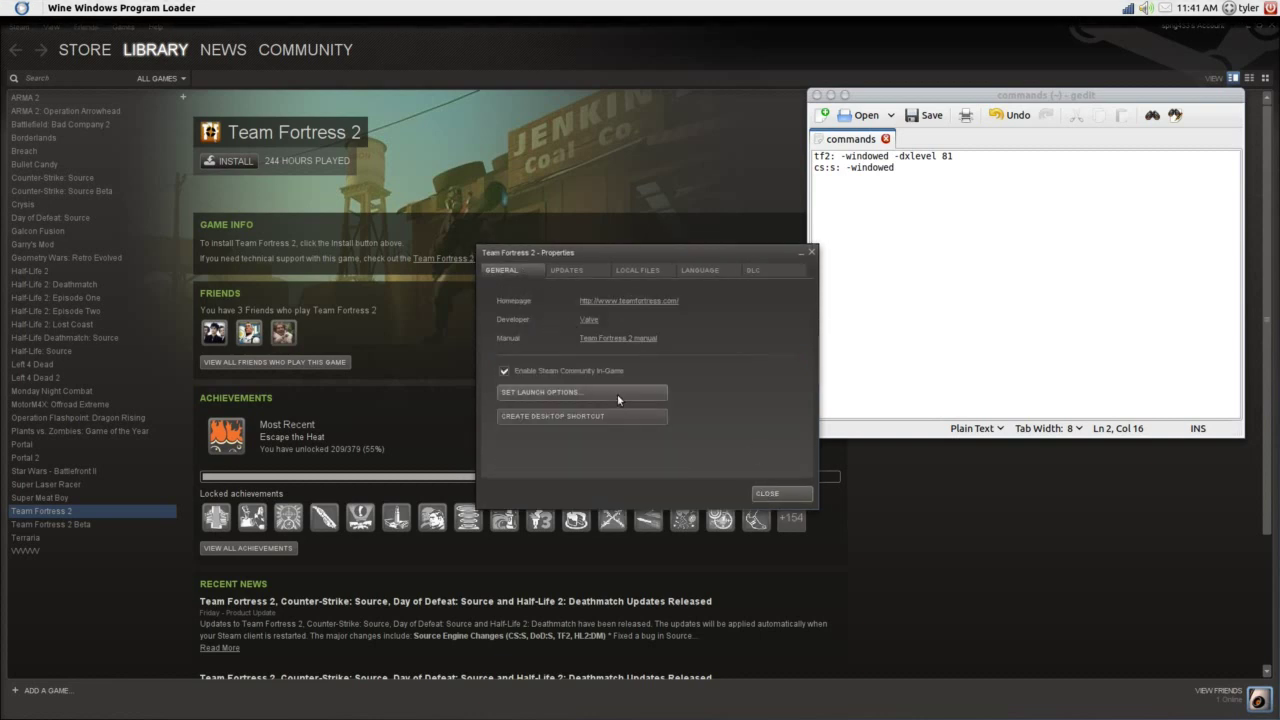
{"action": "left_click", "coordinate": [617, 393]}
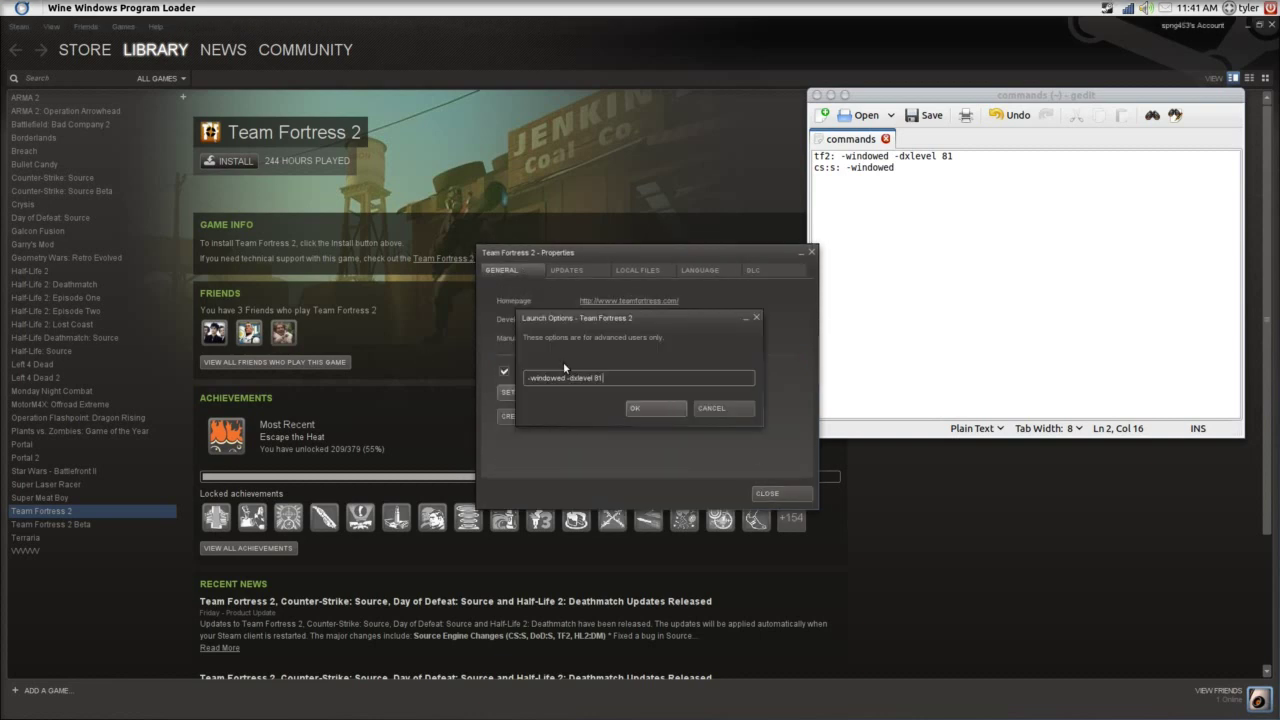
{"action": "left_click", "coordinate": [650, 410]}
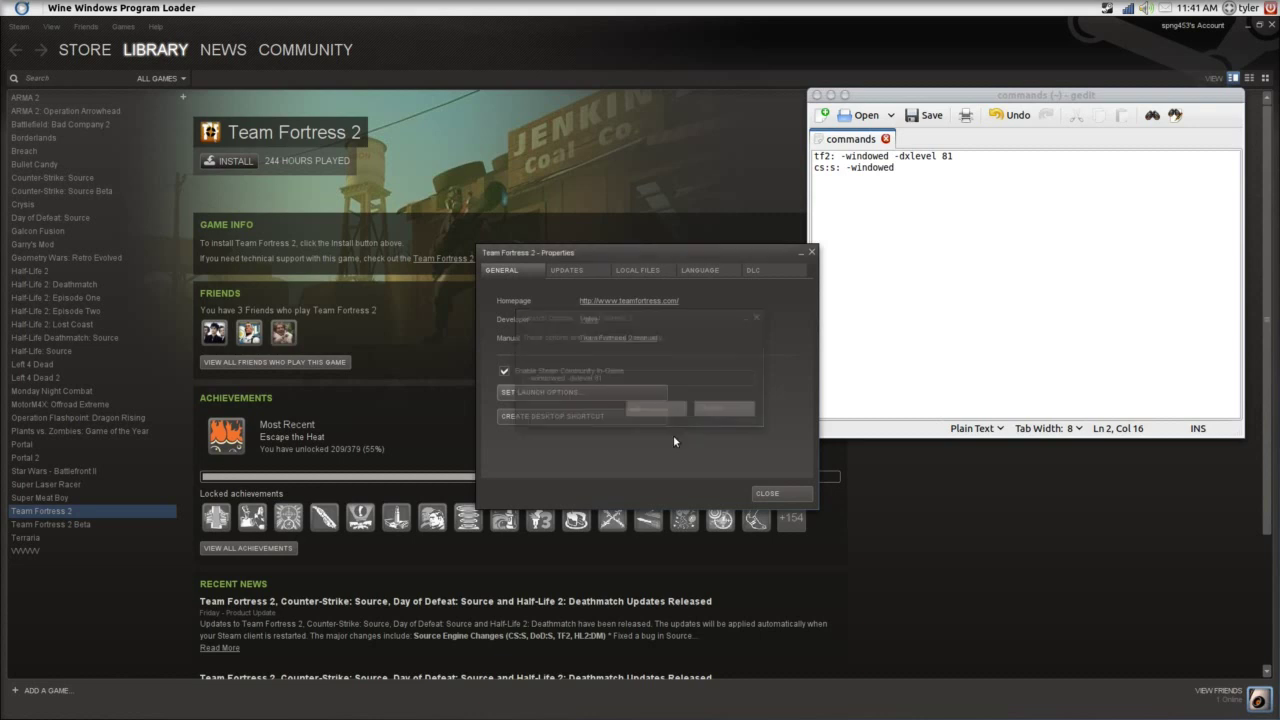
{"action": "left_click", "coordinate": [770, 493]}
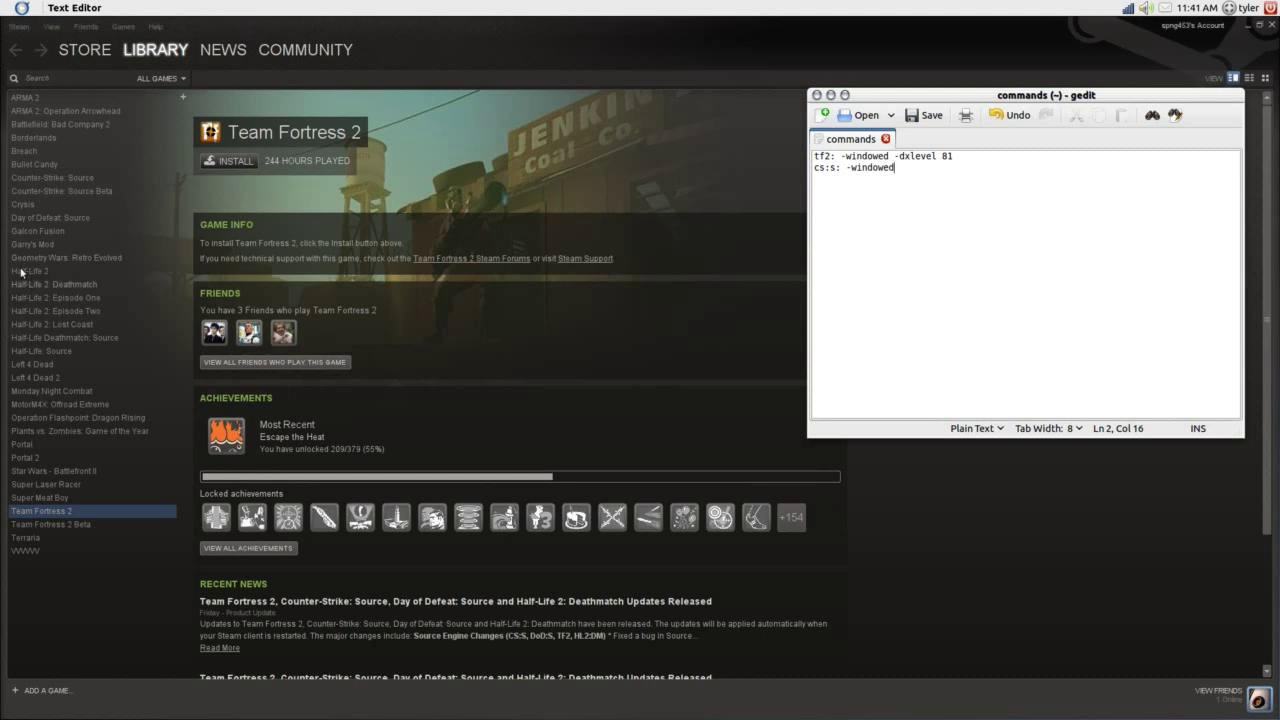
Install Team Fortress 2 with start menu and desktop shortcuts, starting the 10616 MB download.
{"action": "left_click", "coordinate": [237, 163]}
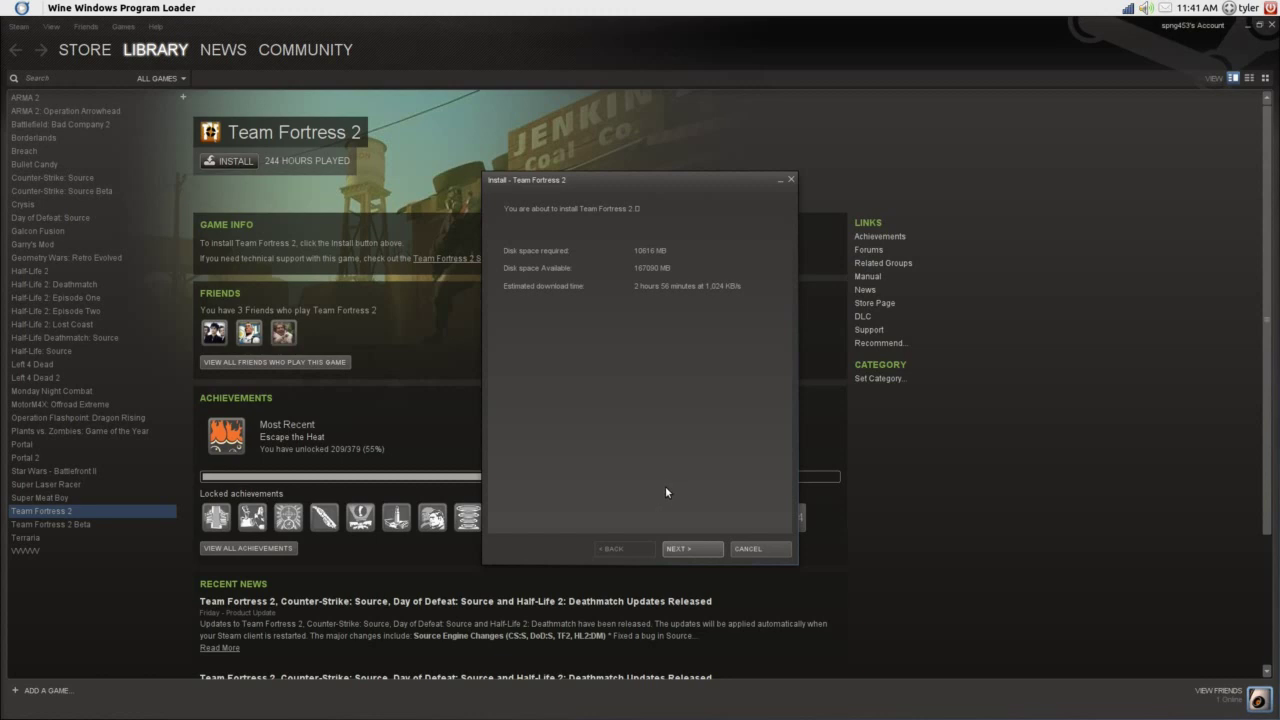
{"action": "left_click", "coordinate": [679, 549]}
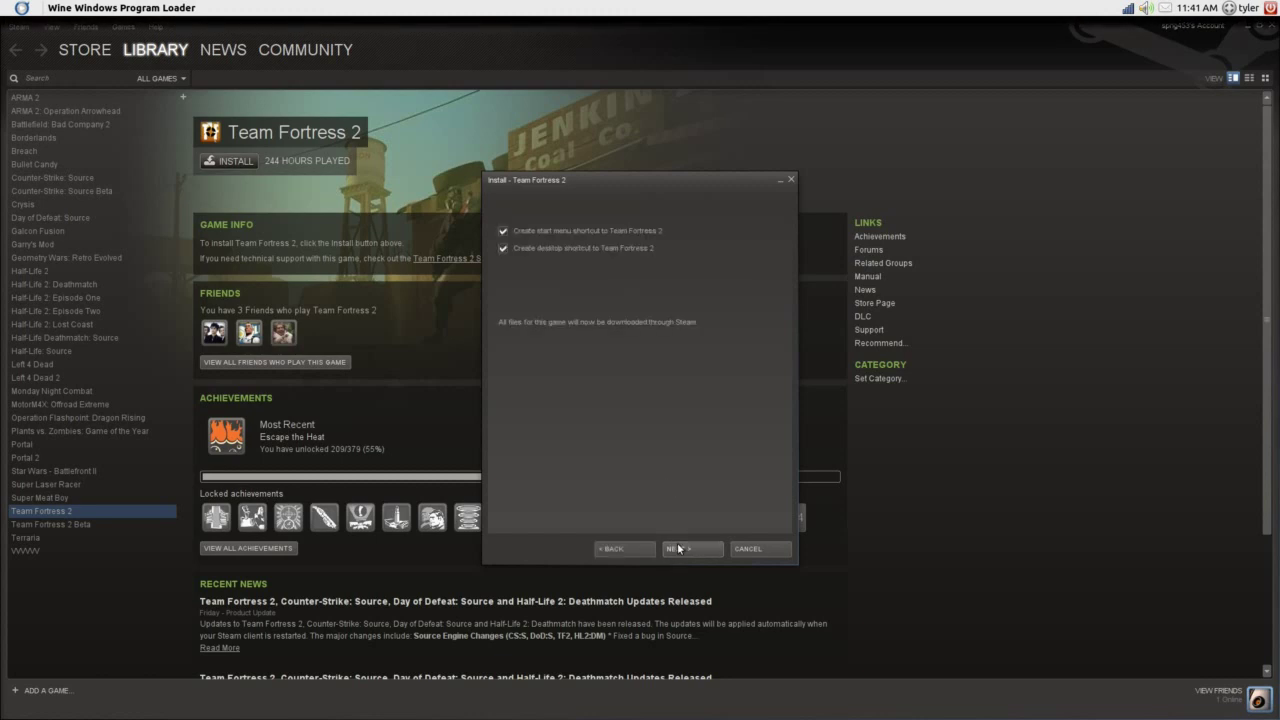
{"action": "left_click", "coordinate": [679, 549]}
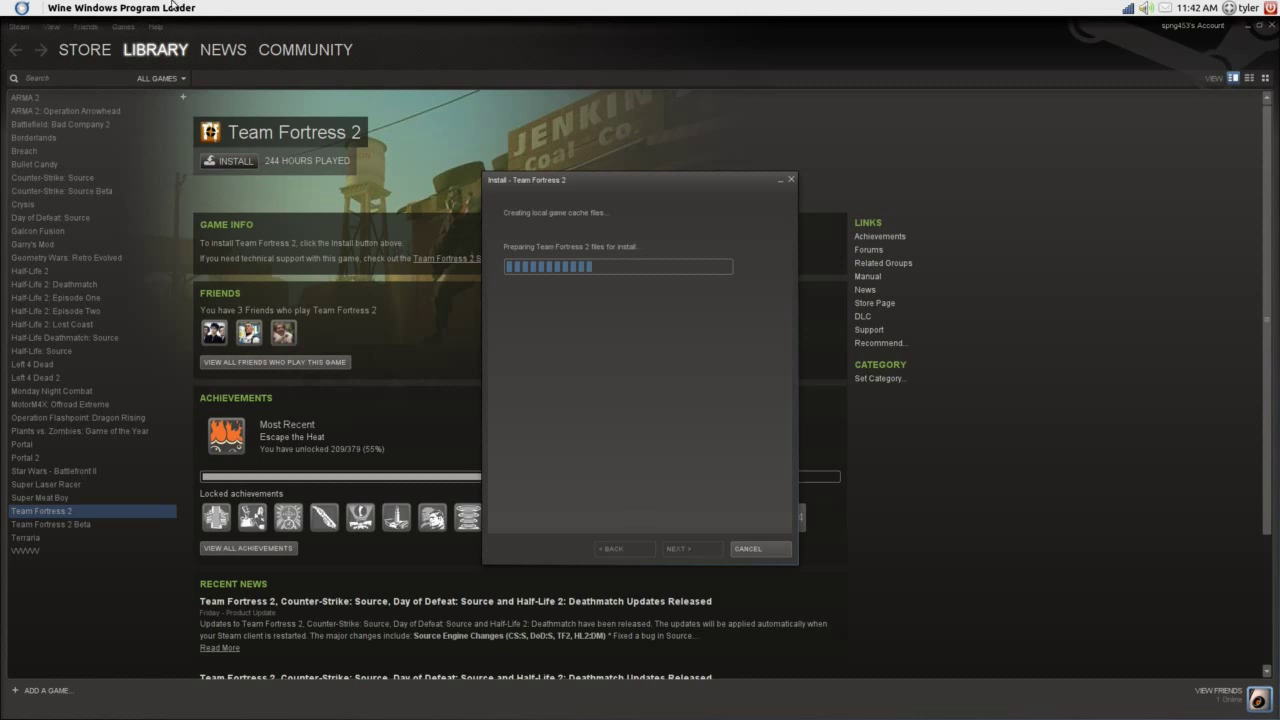
{"action": "mouse_move", "coordinate": [3, 330]}
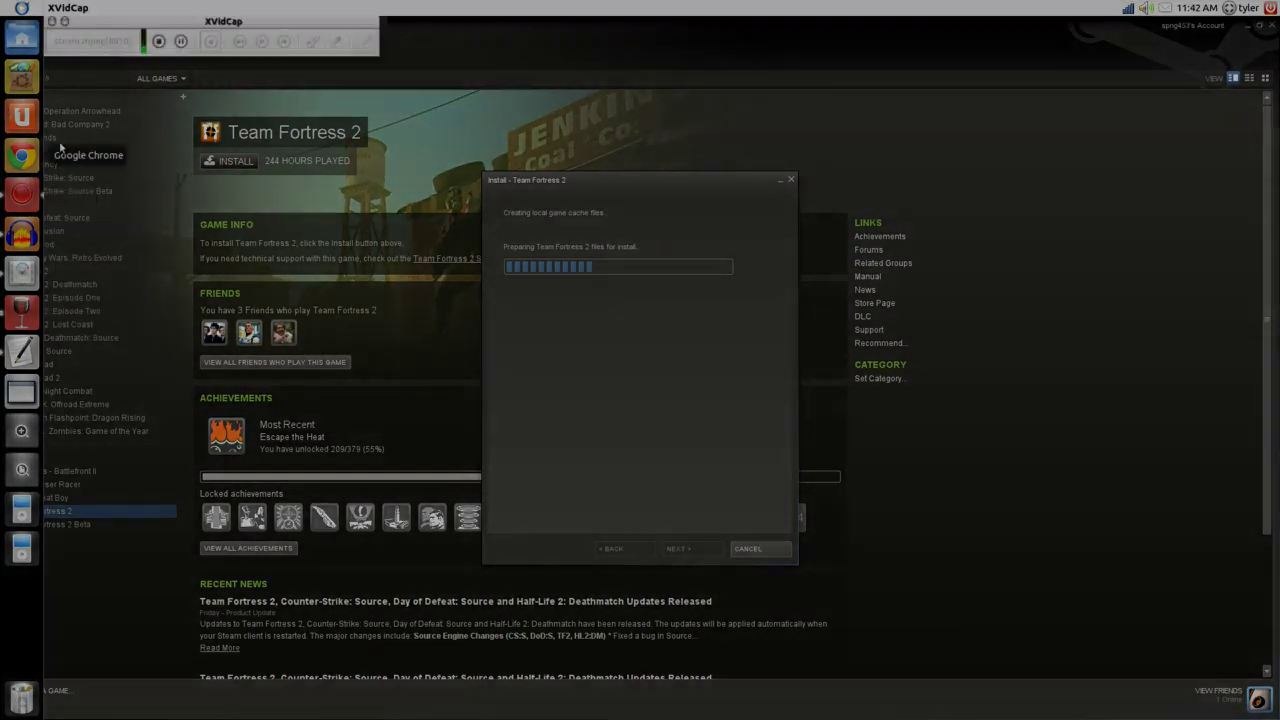